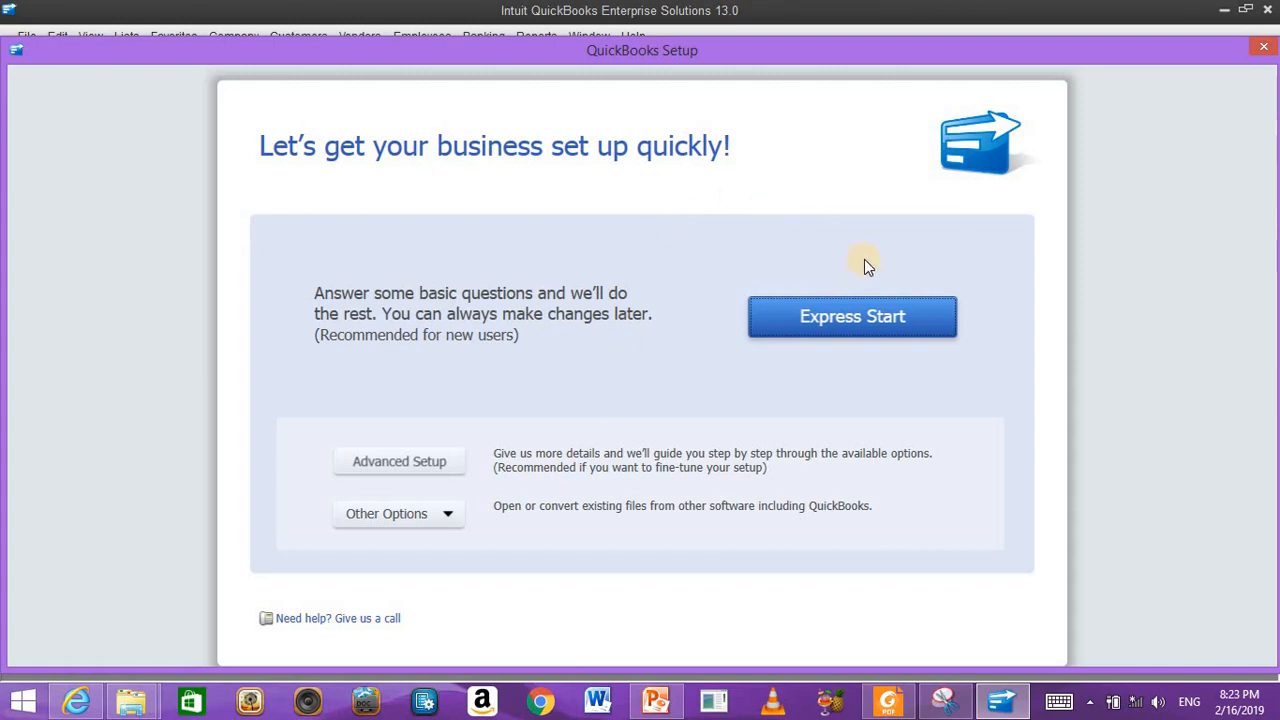
Step: Choose Express Start to begin setting up a new company file
{"action": "left_click", "coordinate": [889, 314]}
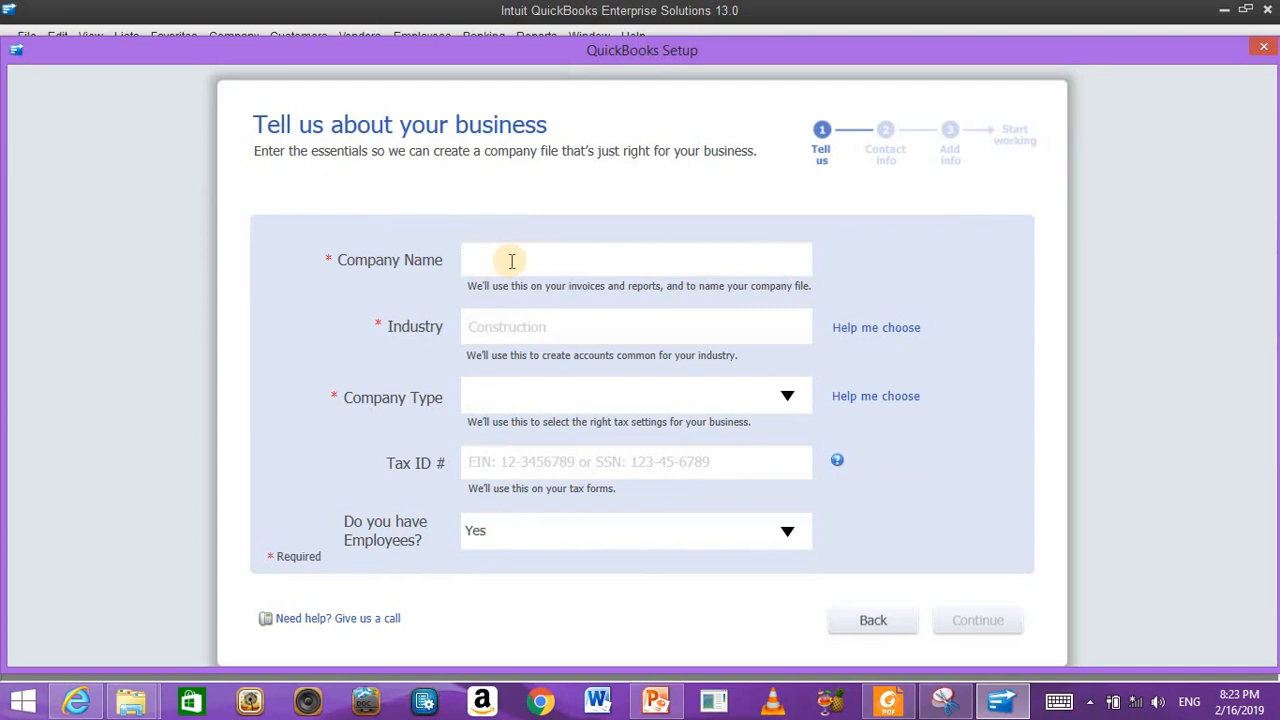
Step: Enter Hilaac as company name, Construction Trades industry, company type Other / None, and continue
{"action": "type", "text": "ilaac"}
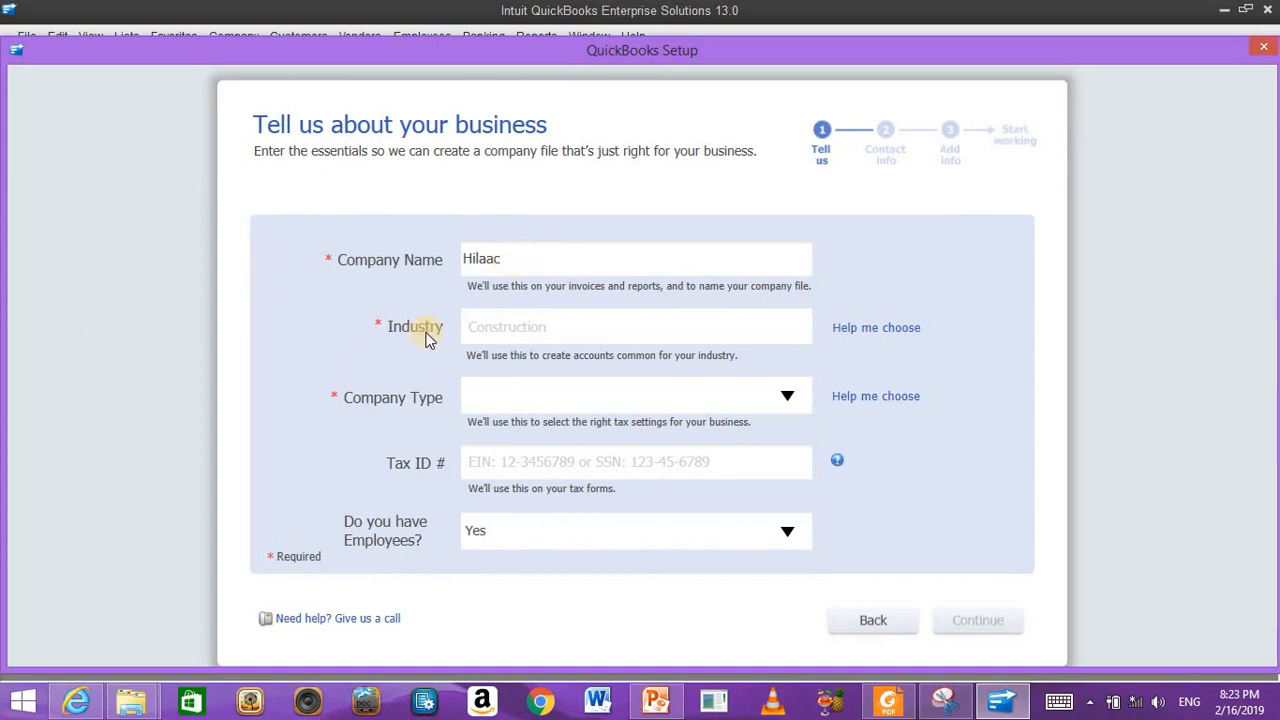
{"action": "left_click", "coordinate": [520, 330]}
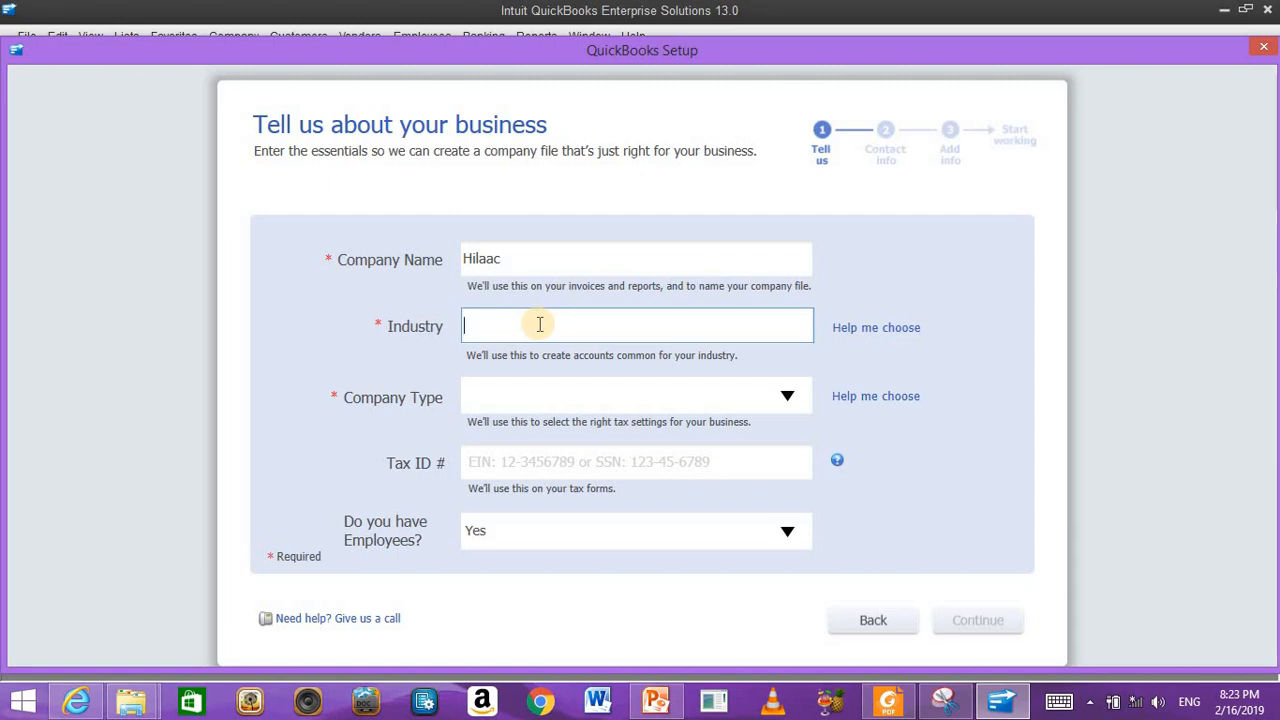
{"action": "type", "text": "co"}
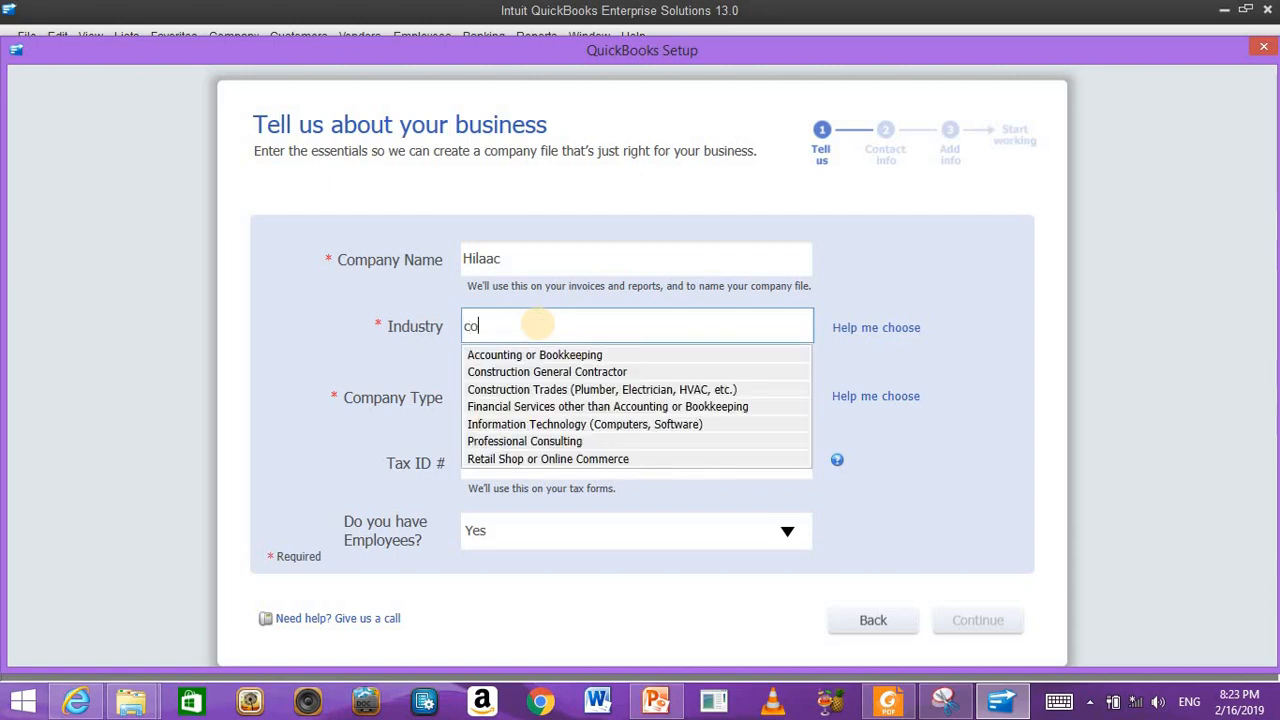
{"action": "type", "text": "n"}
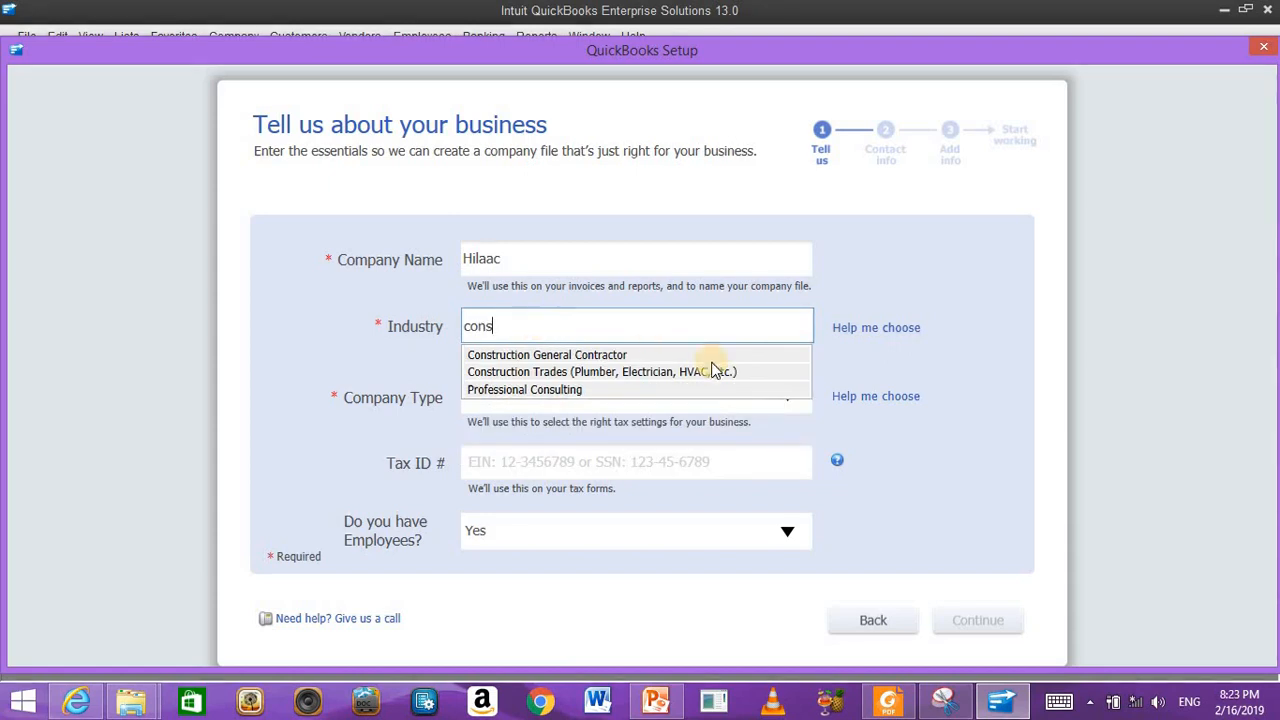
{"action": "type", "text": "s"}
{"action": "left_click", "coordinate": [583, 370]}
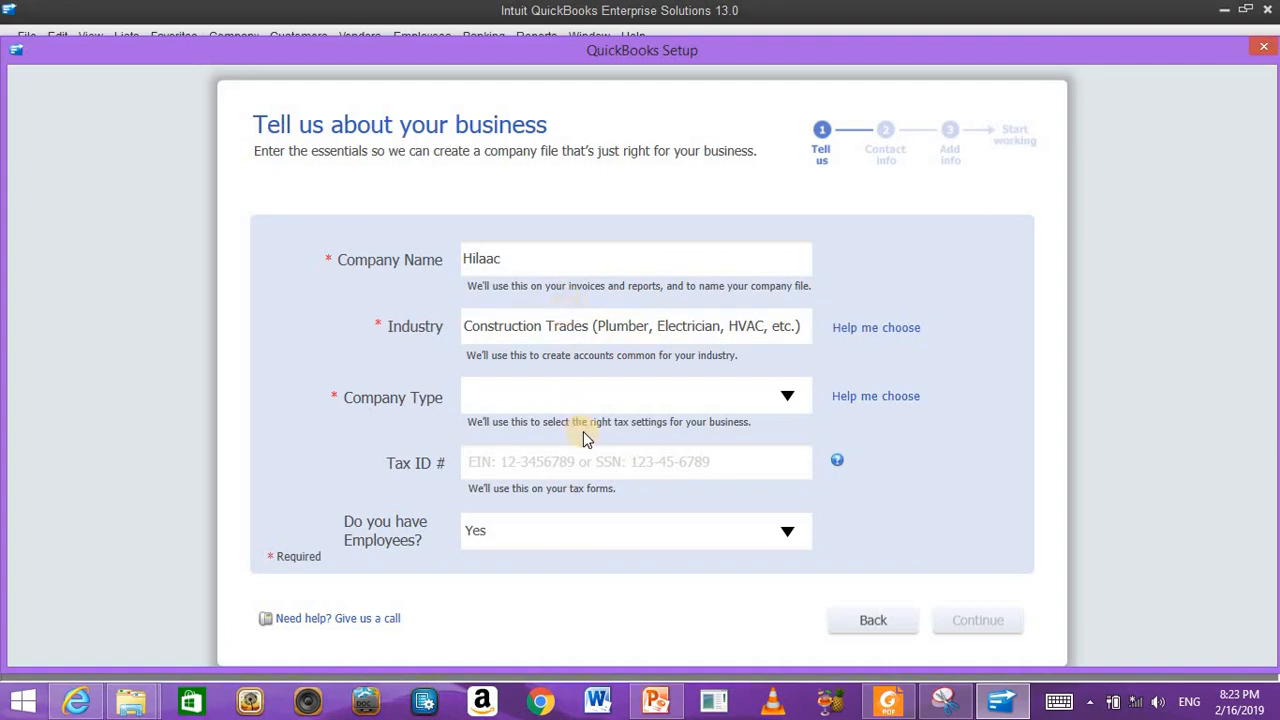
{"action": "left_click", "coordinate": [790, 396]}
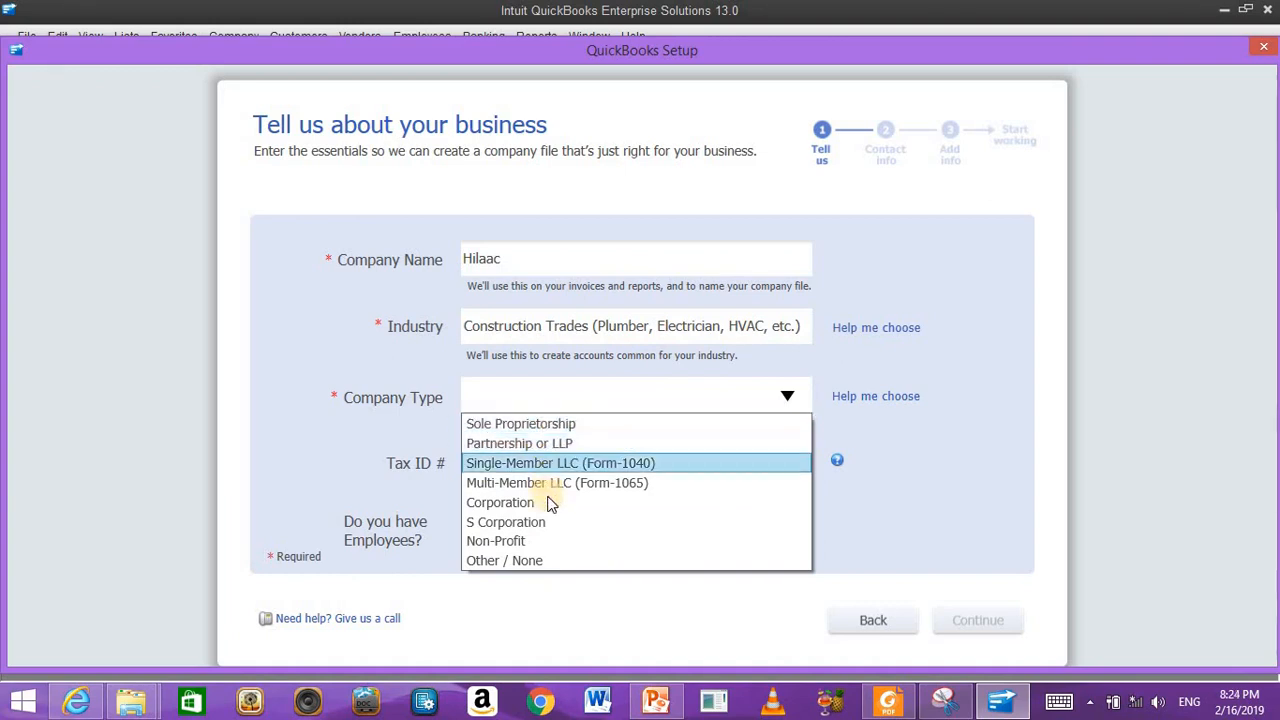
{"action": "left_click", "coordinate": [538, 562]}
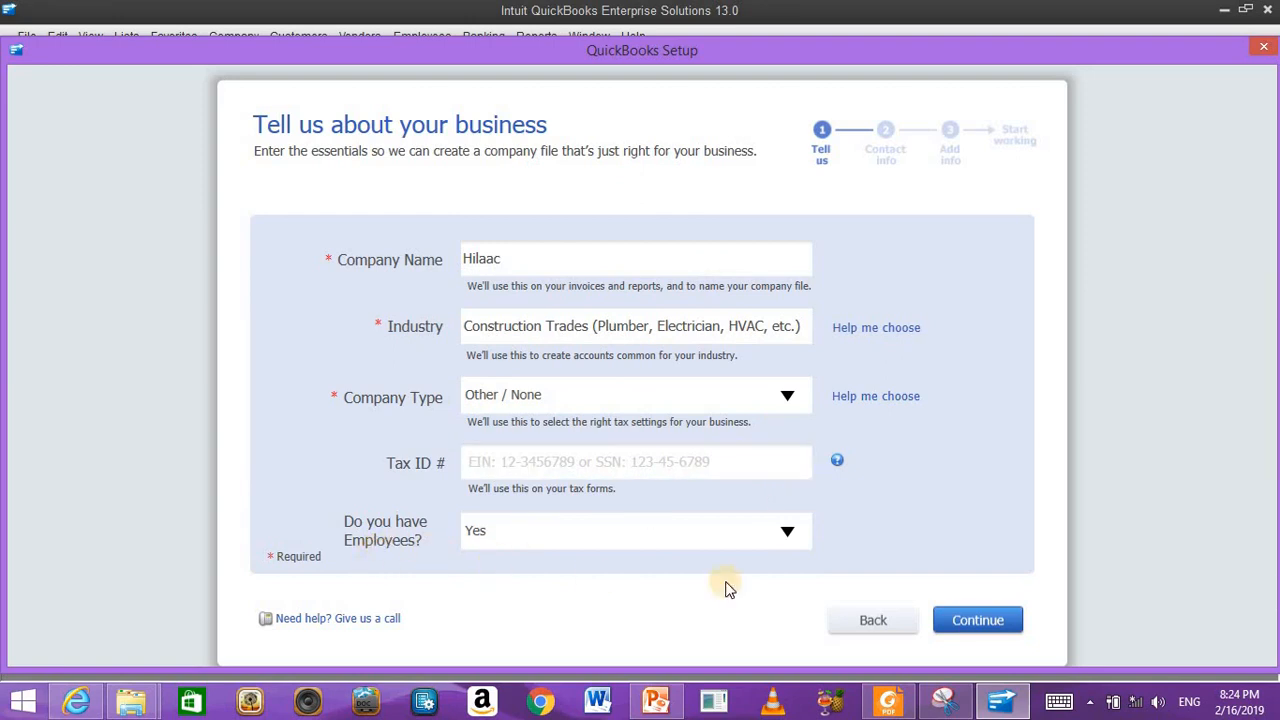
{"action": "left_click", "coordinate": [988, 621]}
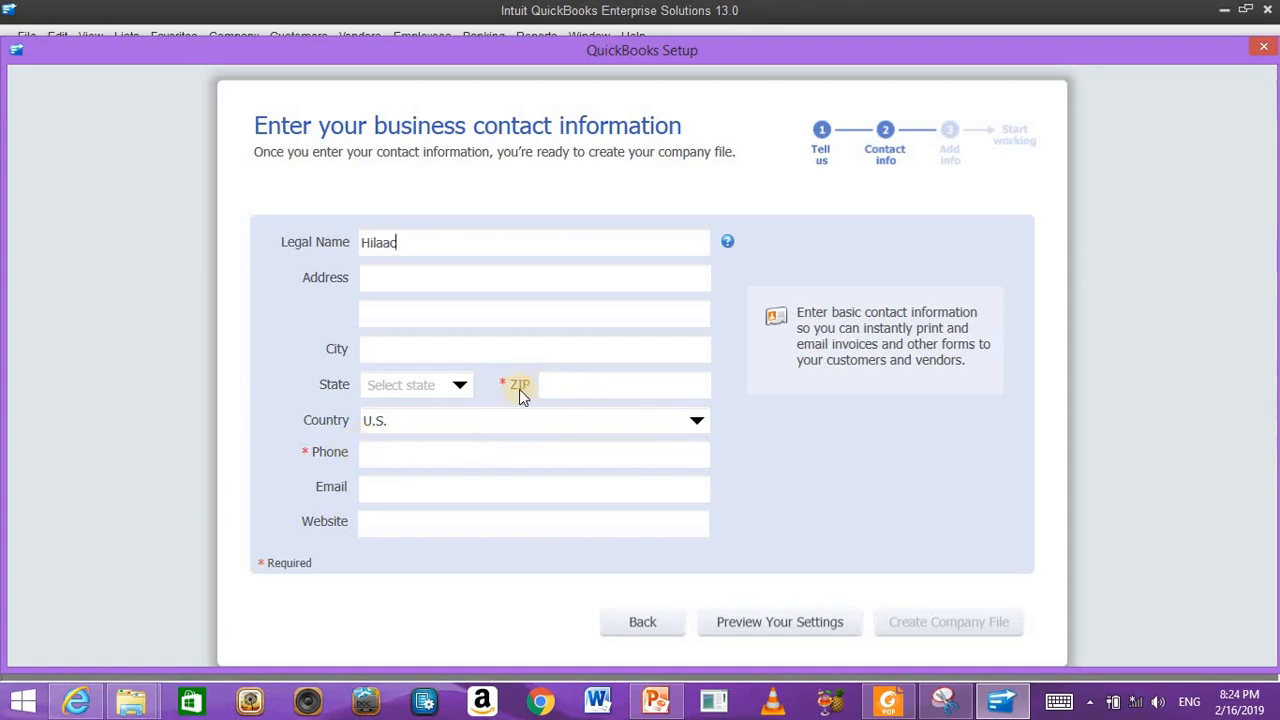
Step: Set the country to Other, enter the phone number, and create the Hilaac company file
{"action": "left_click", "coordinate": [443, 422]}
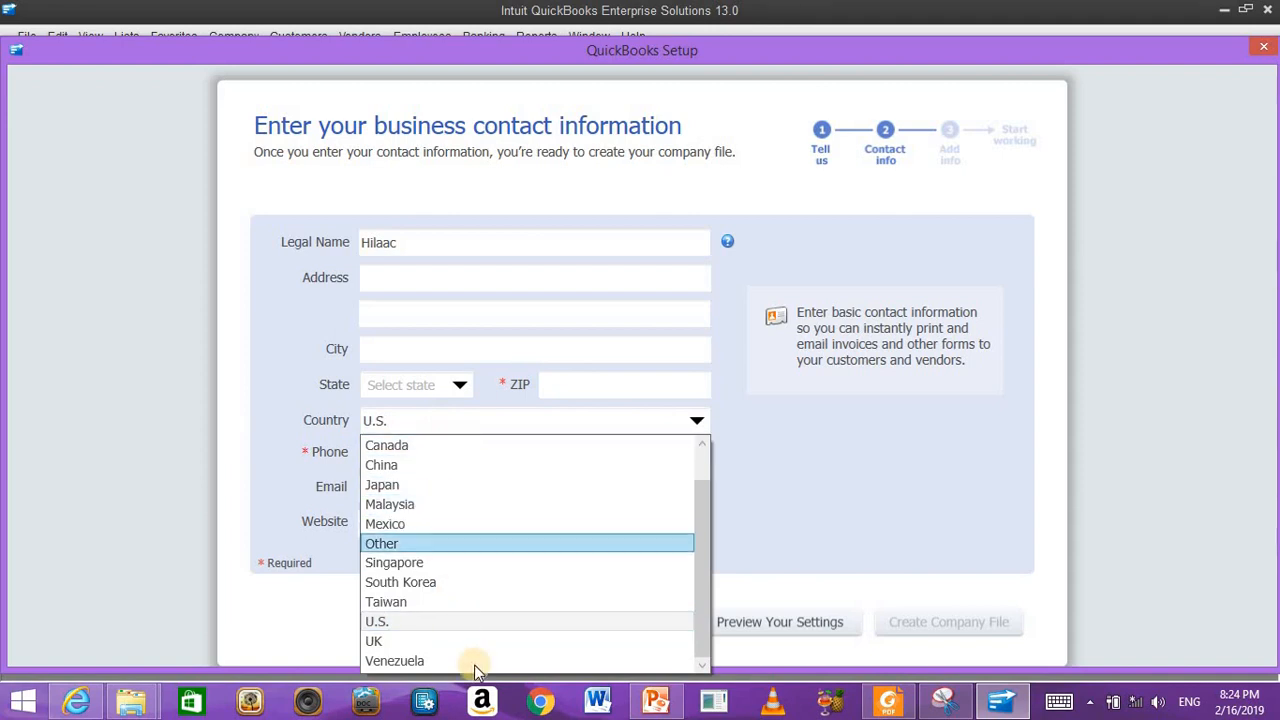
{"action": "left_click", "coordinate": [398, 544]}
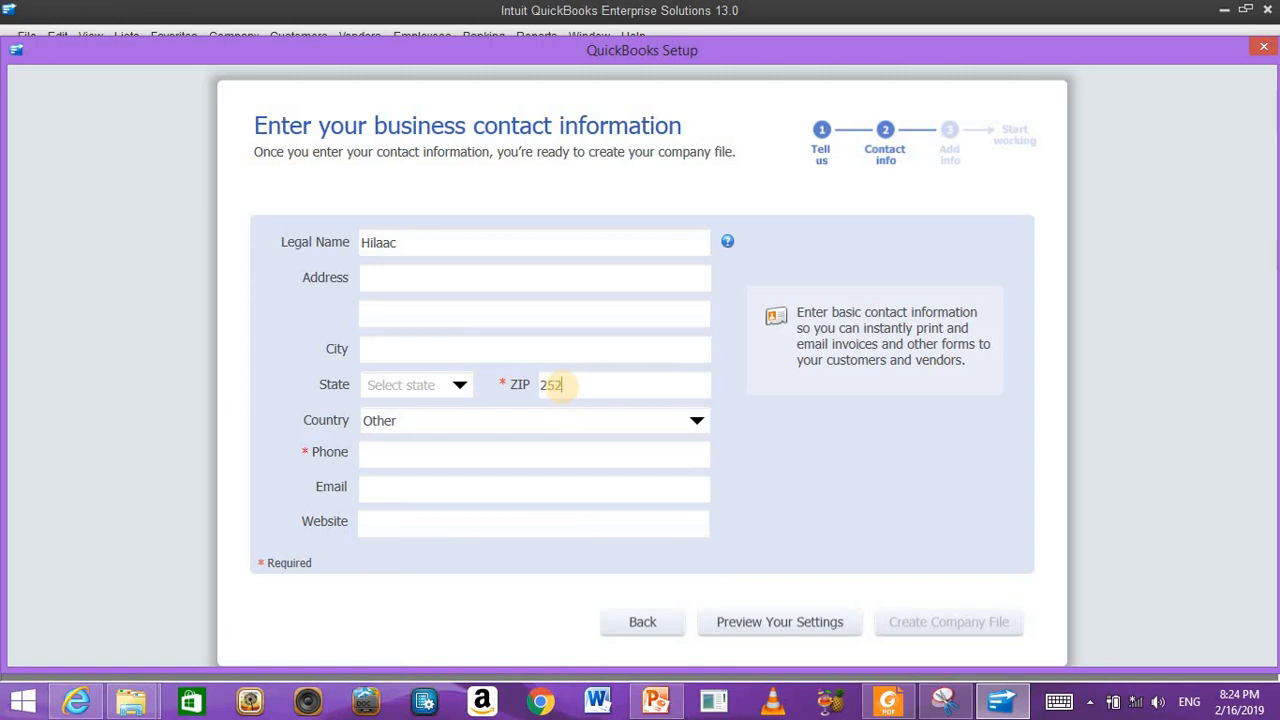
{"action": "left_click", "coordinate": [455, 455]}
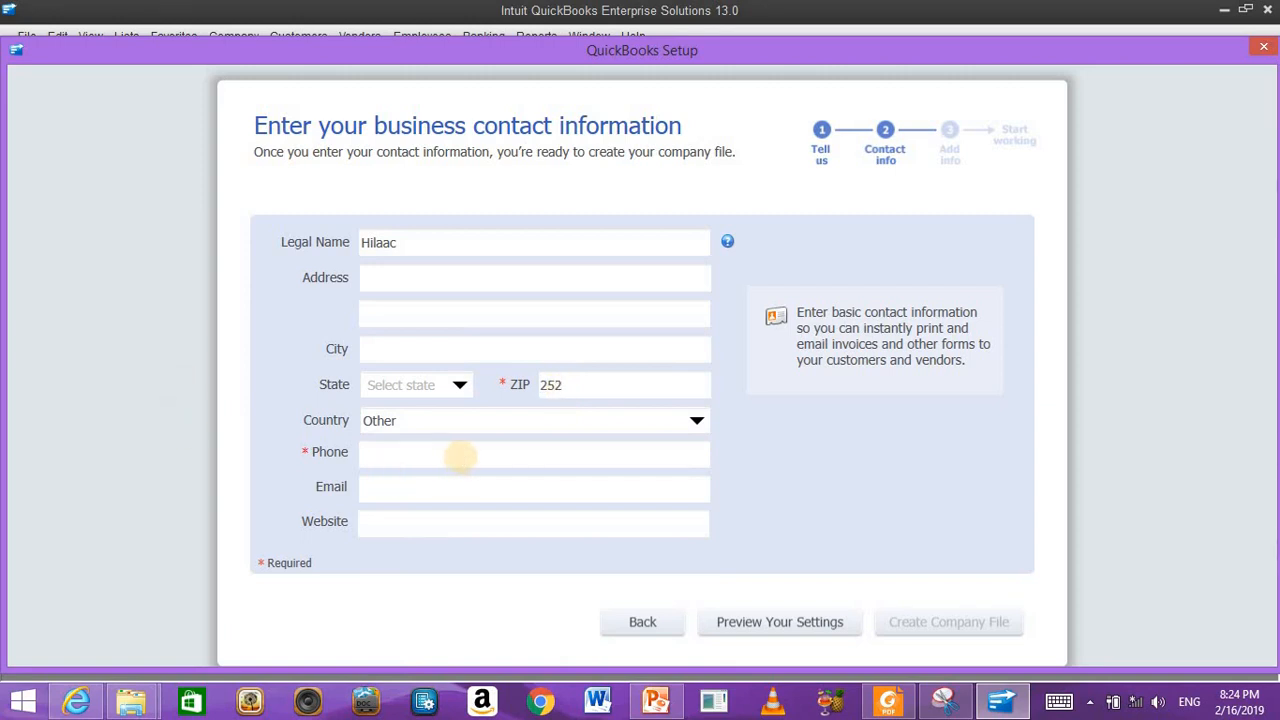
{"action": "type", "text": "1"}
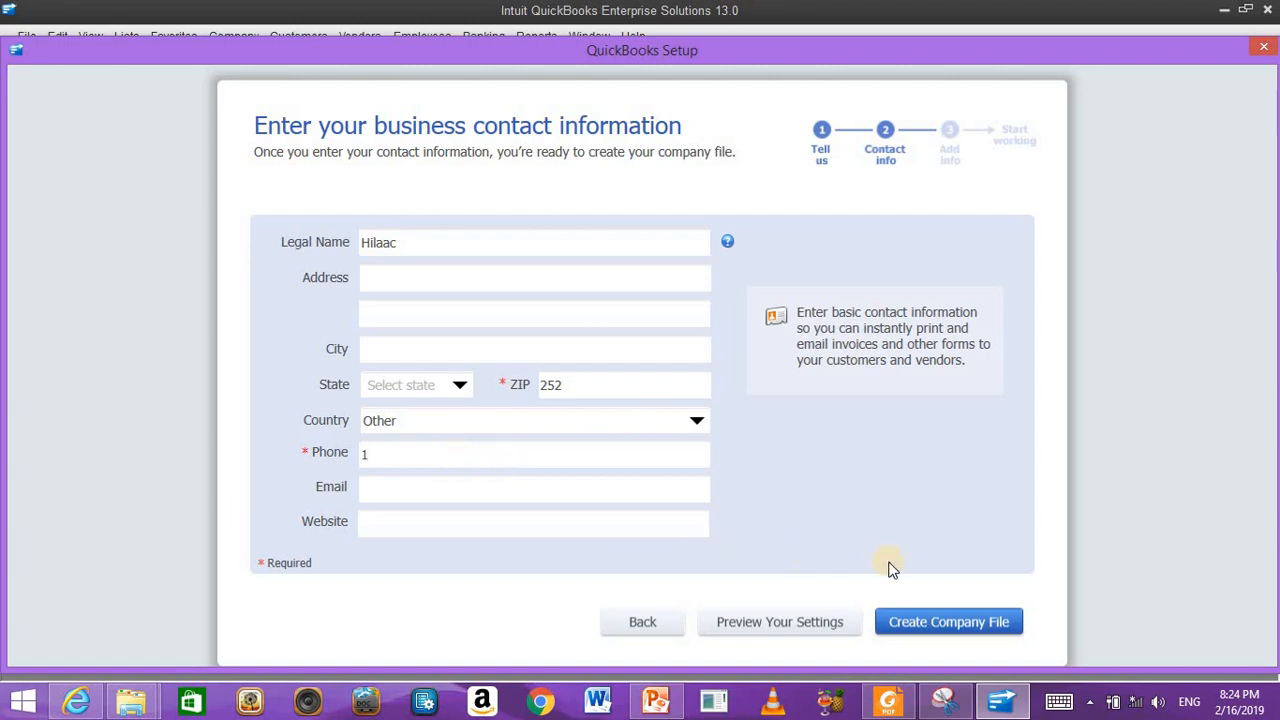
{"action": "left_click", "coordinate": [937, 622]}
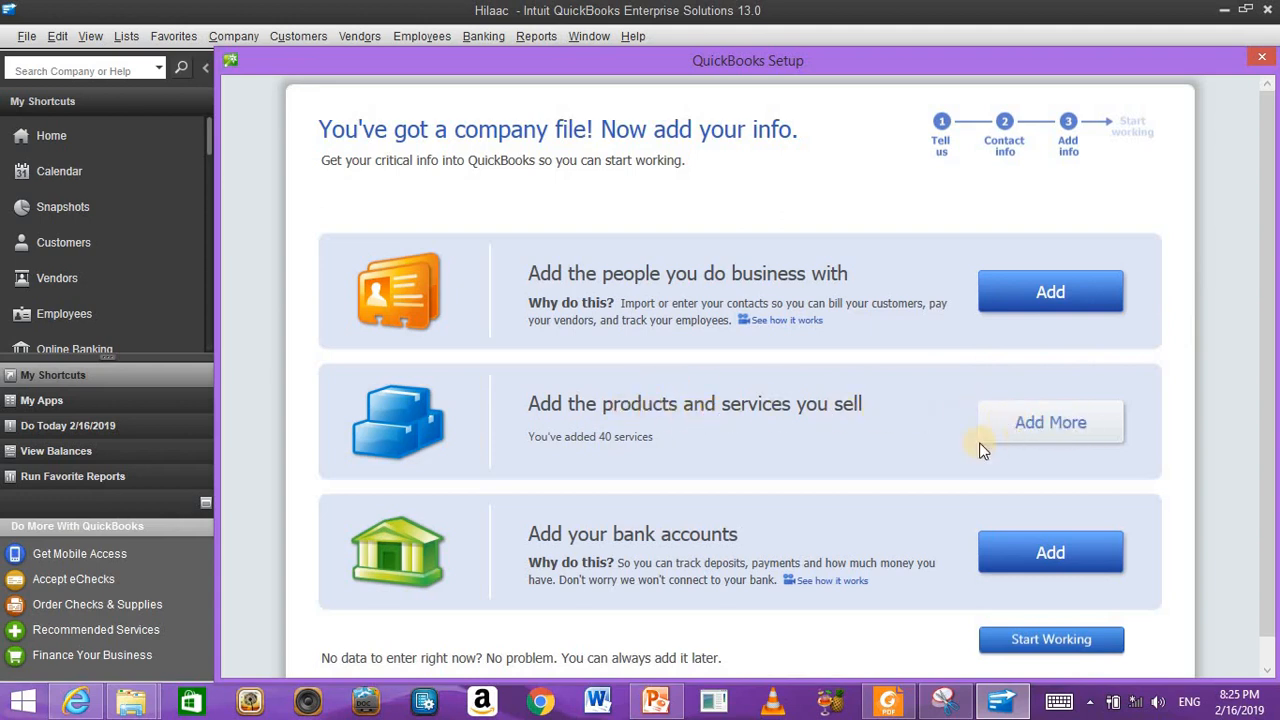
Step: Open the 'Add your bank accounts' page from the setup overview
{"action": "left_click", "coordinate": [1003, 555]}
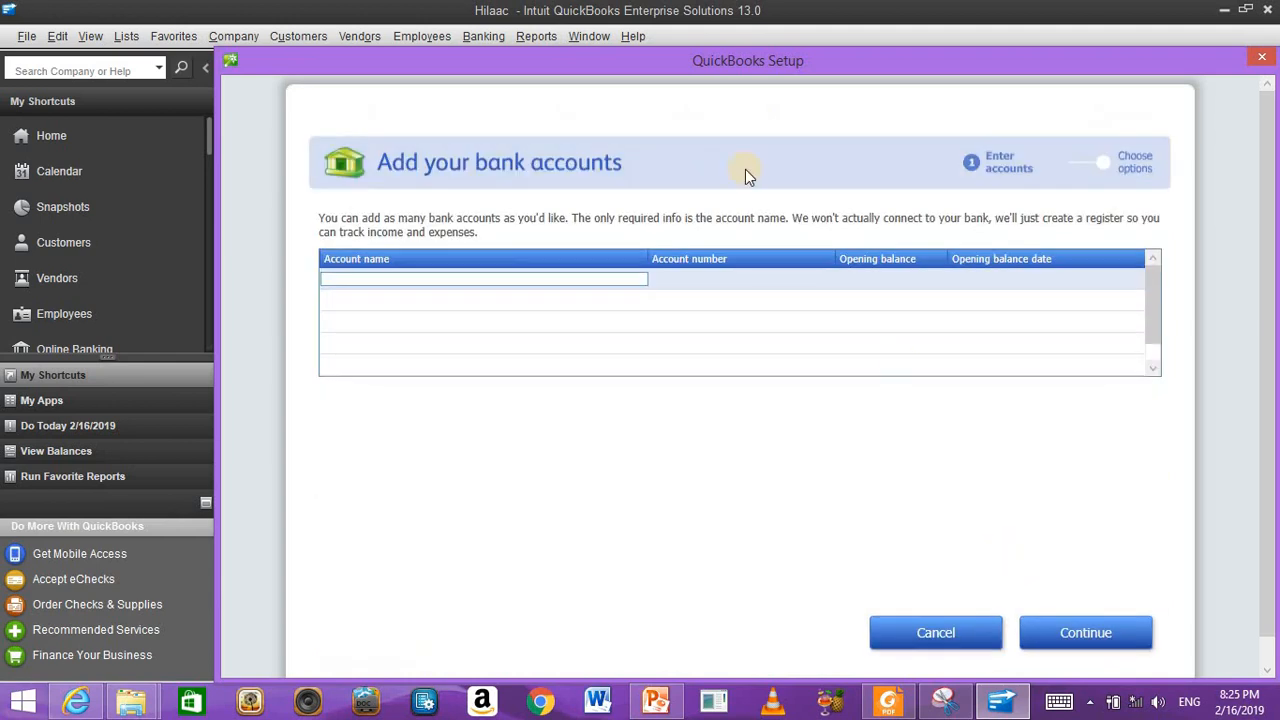
Step: Enter the Barclays account with its account number and a 1000 opening balance dated 2/16/2019
{"action": "left_click", "coordinate": [491, 274]}
{"action": "left_click", "coordinate": [709, 277]}
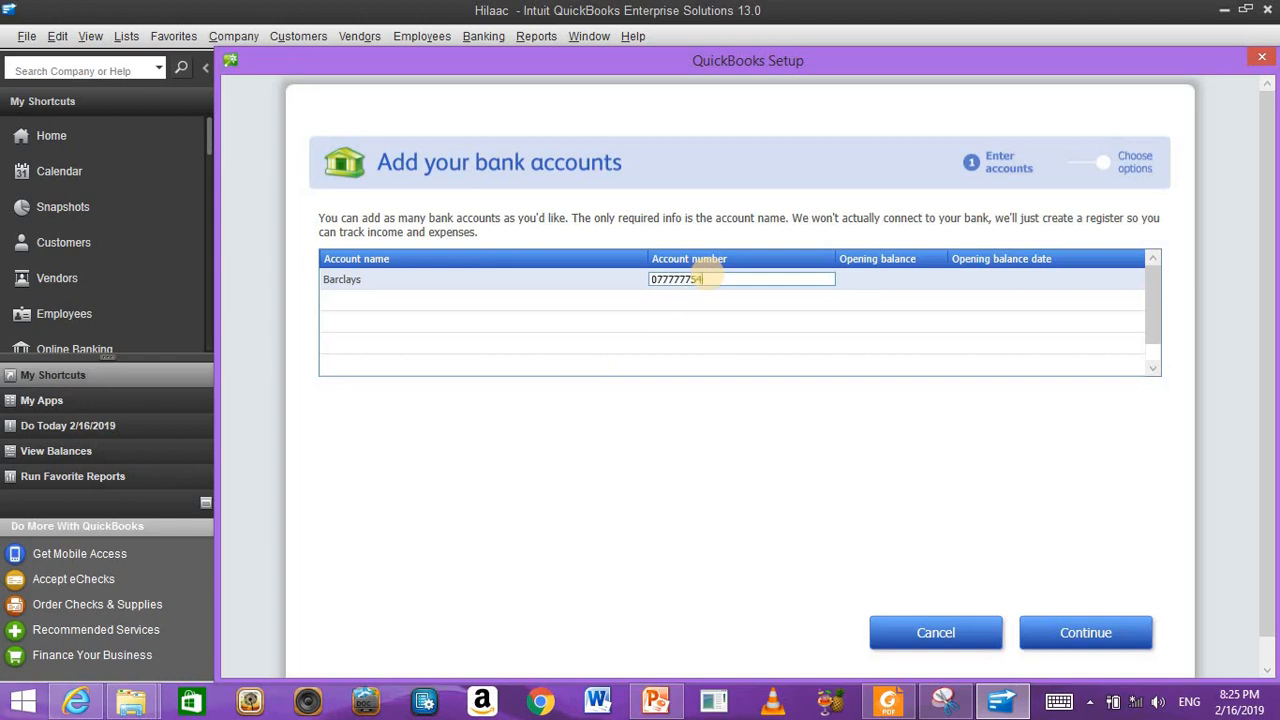
{"action": "left_click", "coordinate": [896, 279]}
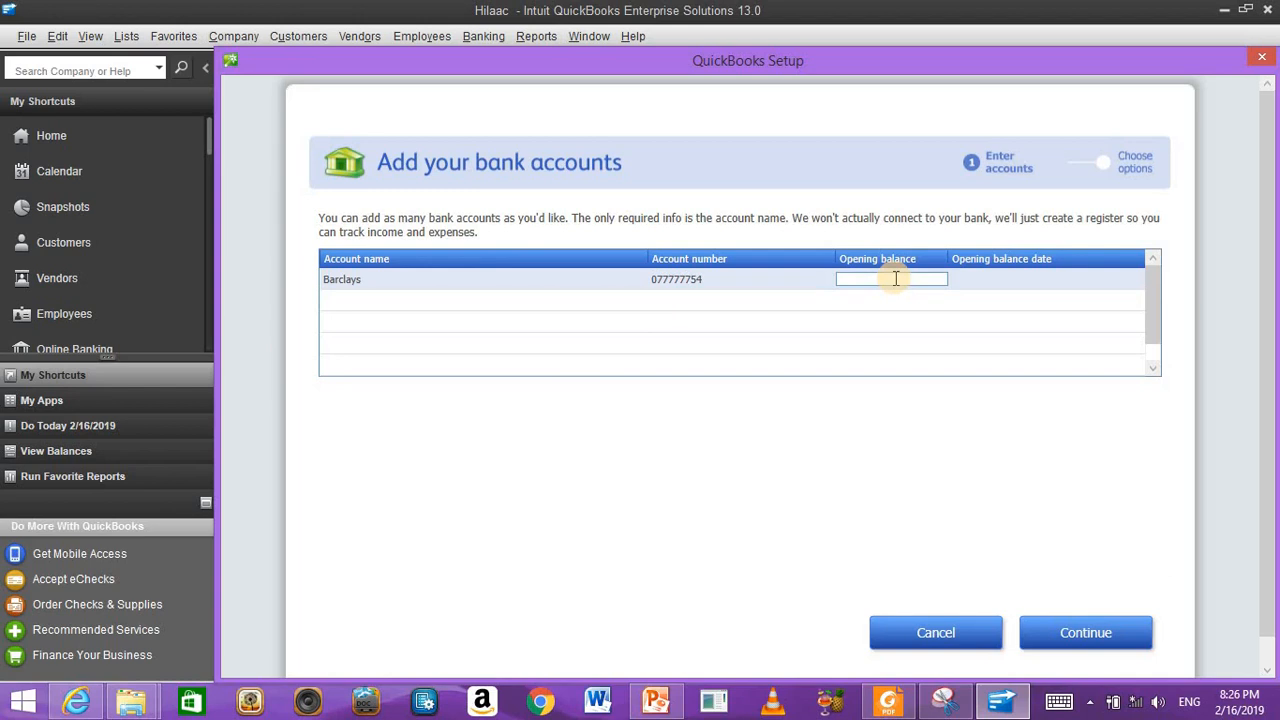
{"action": "type", "text": "1000"}
{"action": "left_click", "coordinate": [1025, 279]}
{"action": "left_click", "coordinate": [1130, 279]}
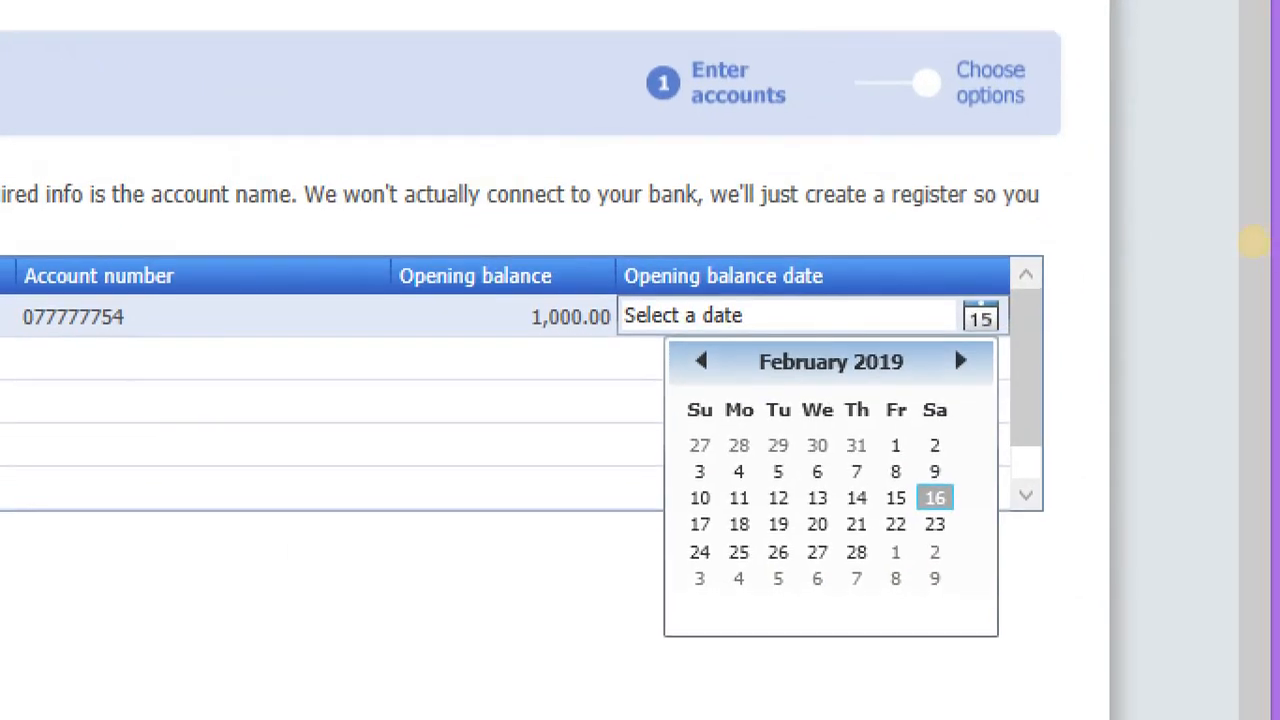
{"action": "left_click", "coordinate": [1253, 242]}
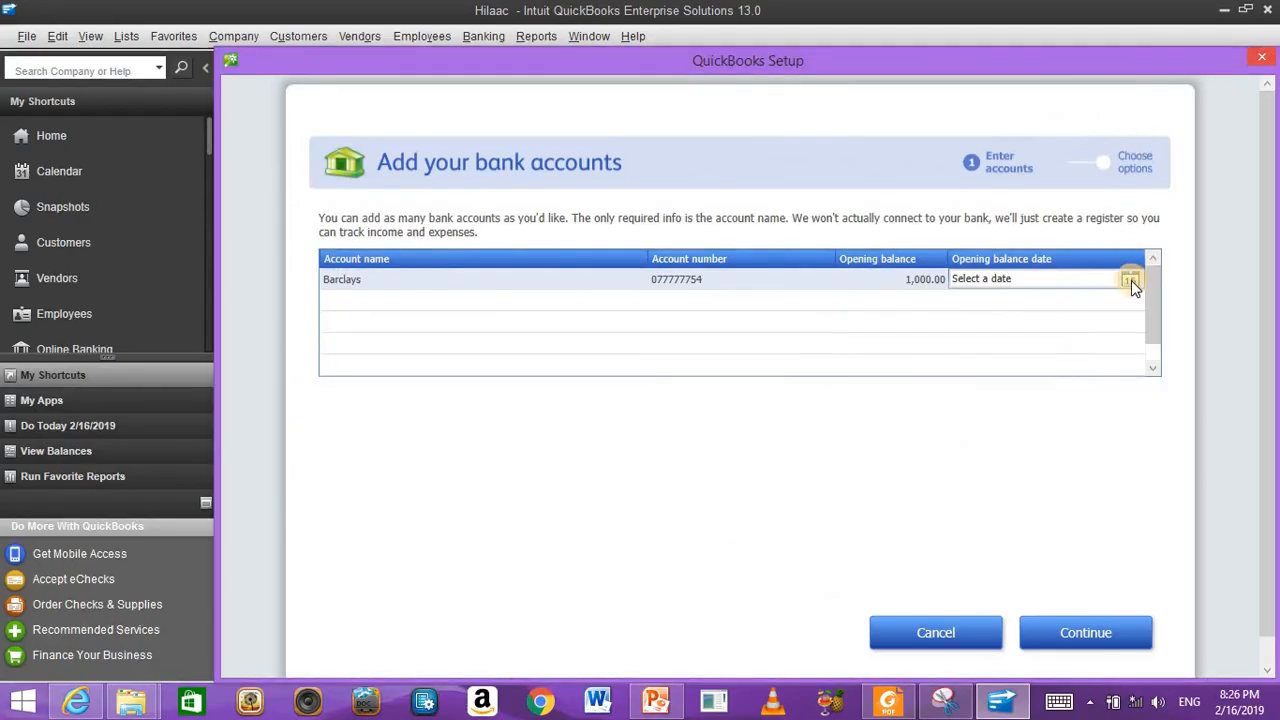
{"action": "left_click", "coordinate": [1131, 280]}
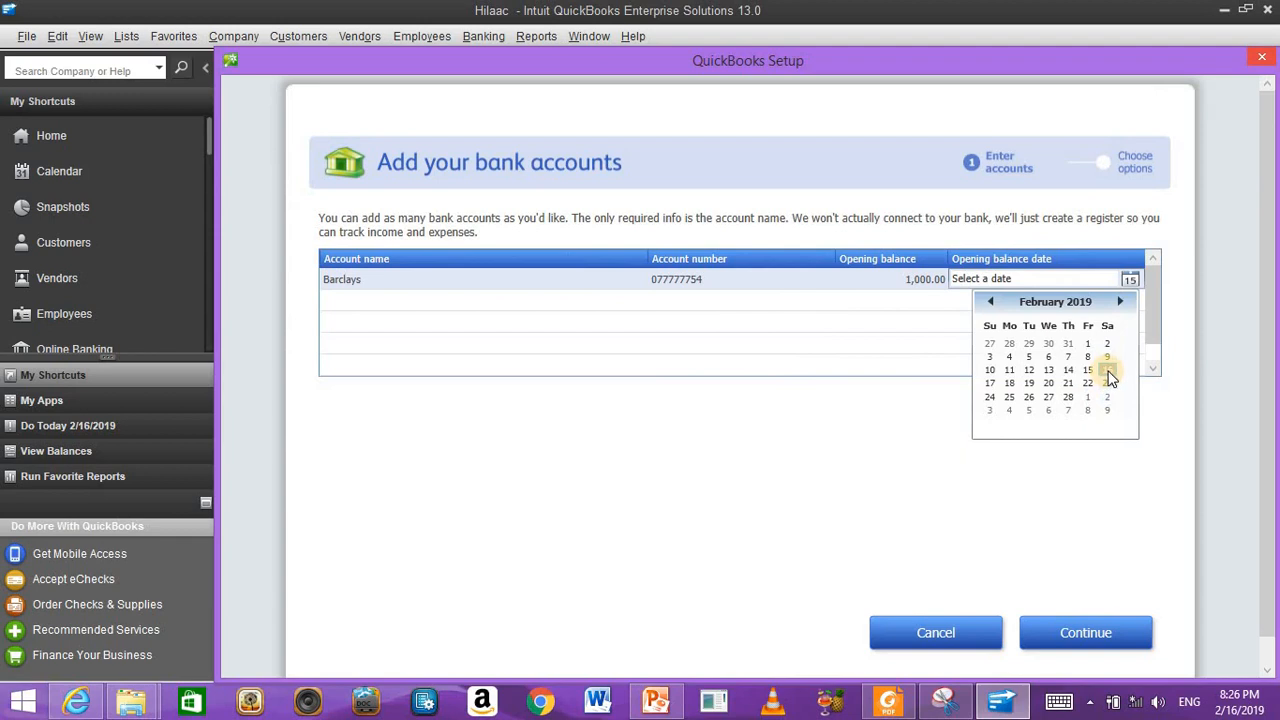
{"action": "left_click", "coordinate": [1107, 371]}
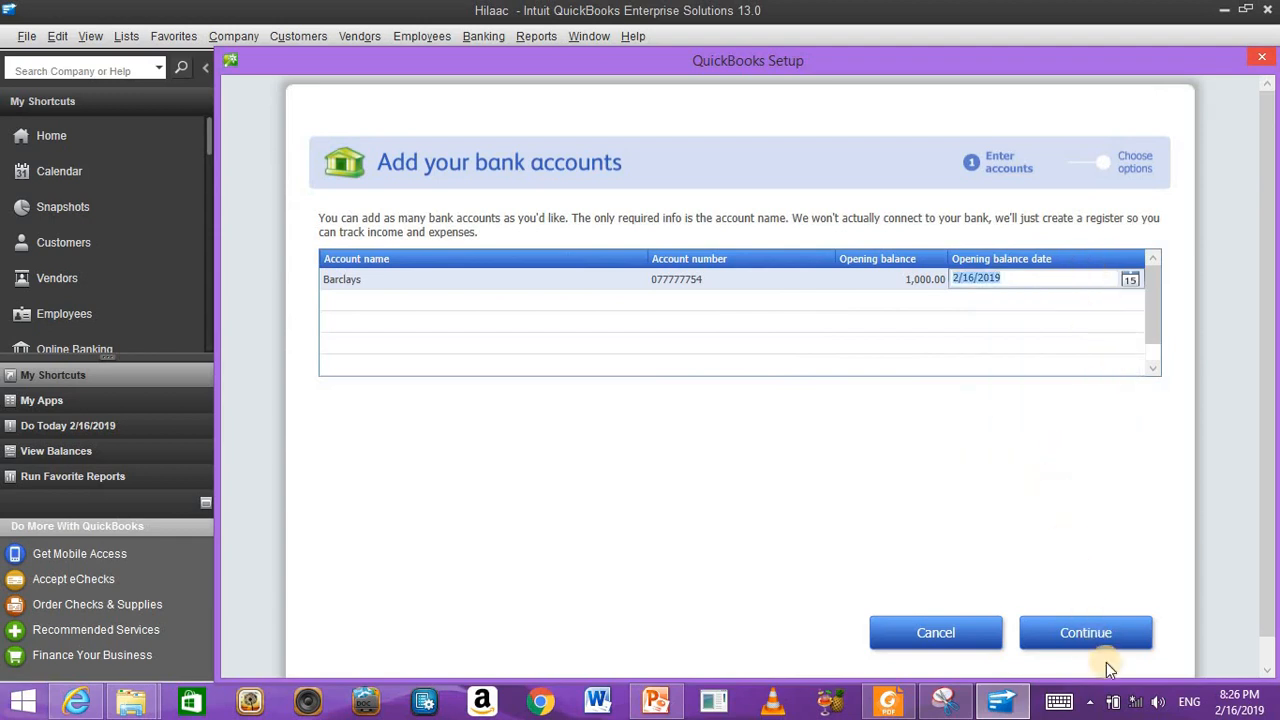
{"action": "left_click", "coordinate": [1090, 620]}
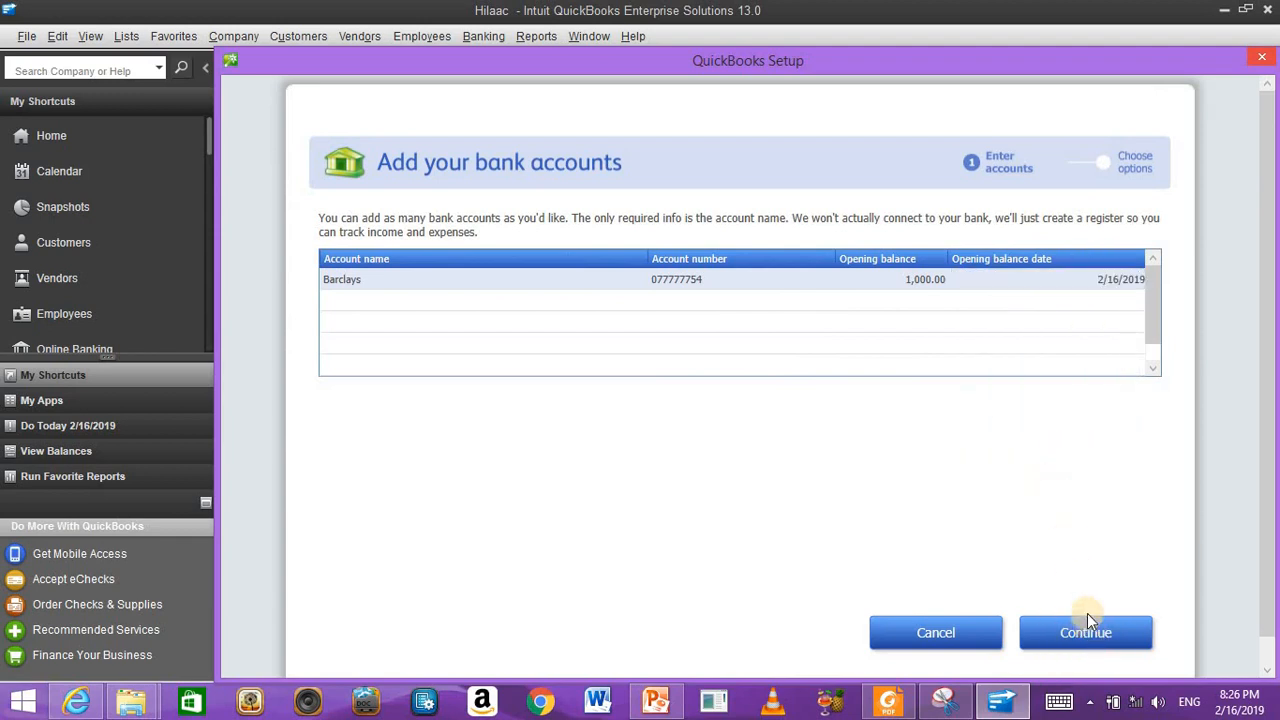
Step: Decline ordering Intuit checks, return to the overview, and start working in the company
{"action": "left_click", "coordinate": [1090, 620]}
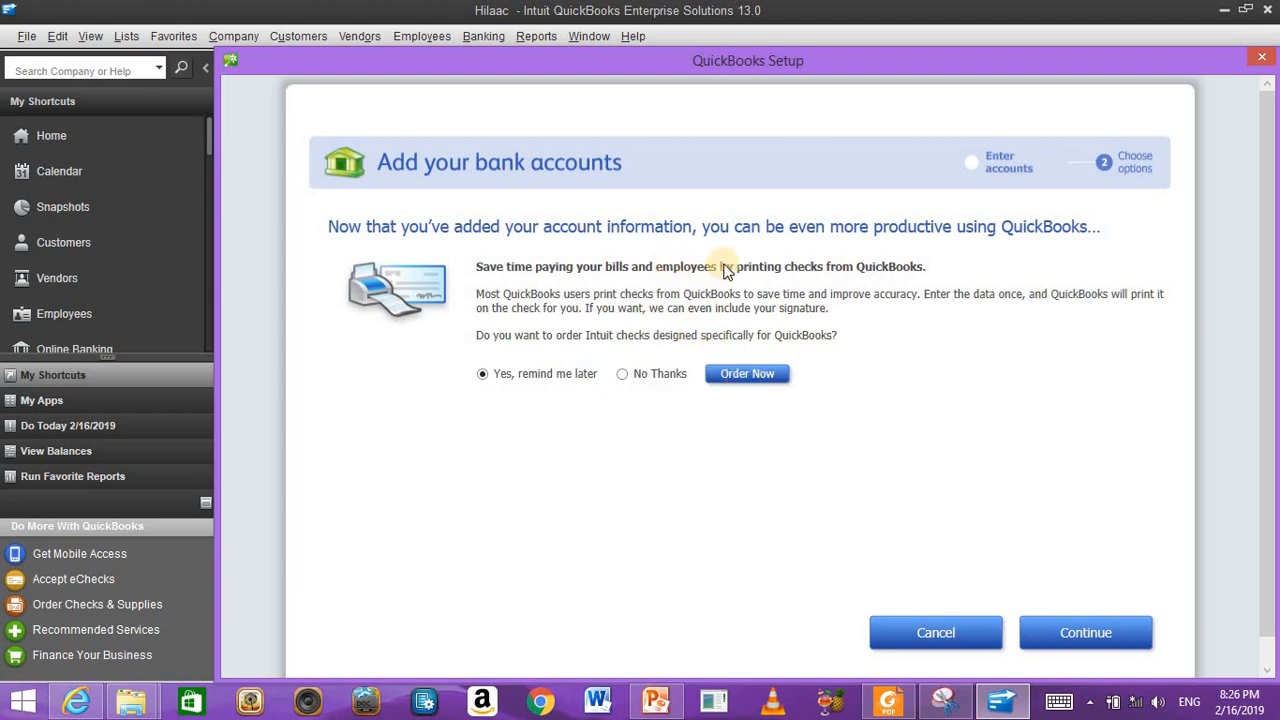
{"action": "left_click", "coordinate": [650, 375]}
{"action": "left_click", "coordinate": [1101, 631]}
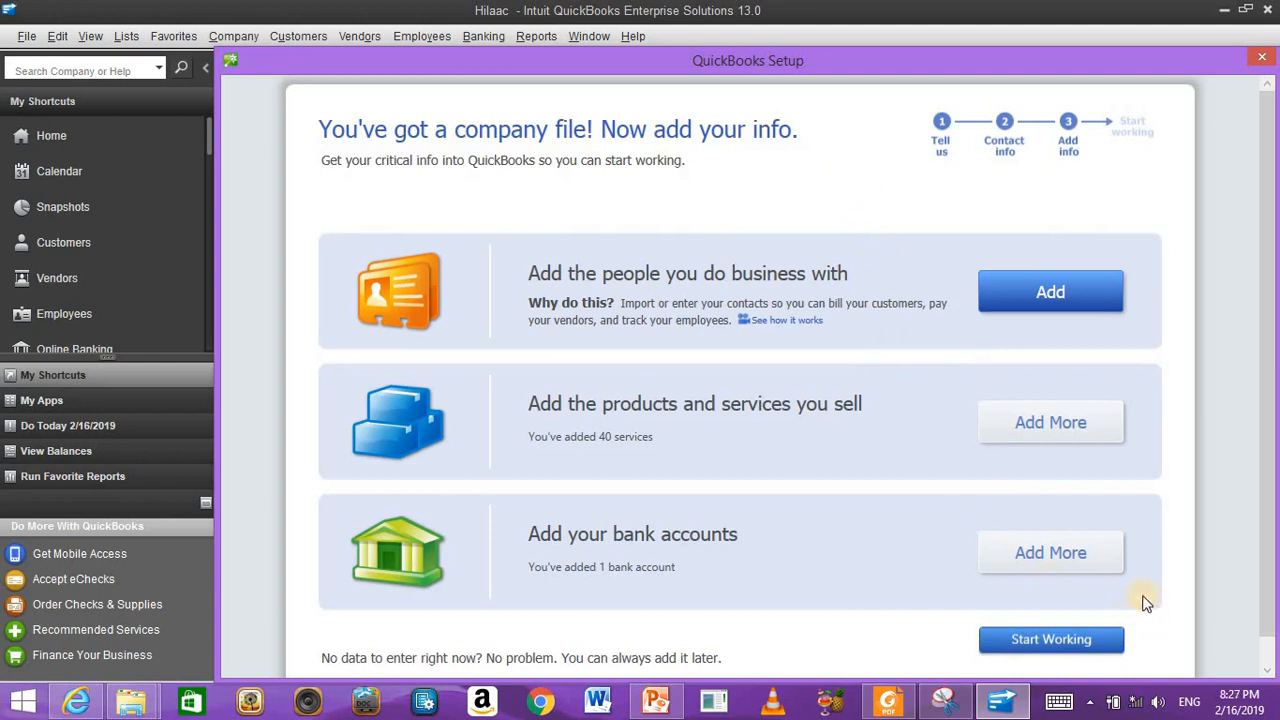
{"action": "left_click", "coordinate": [1098, 641]}
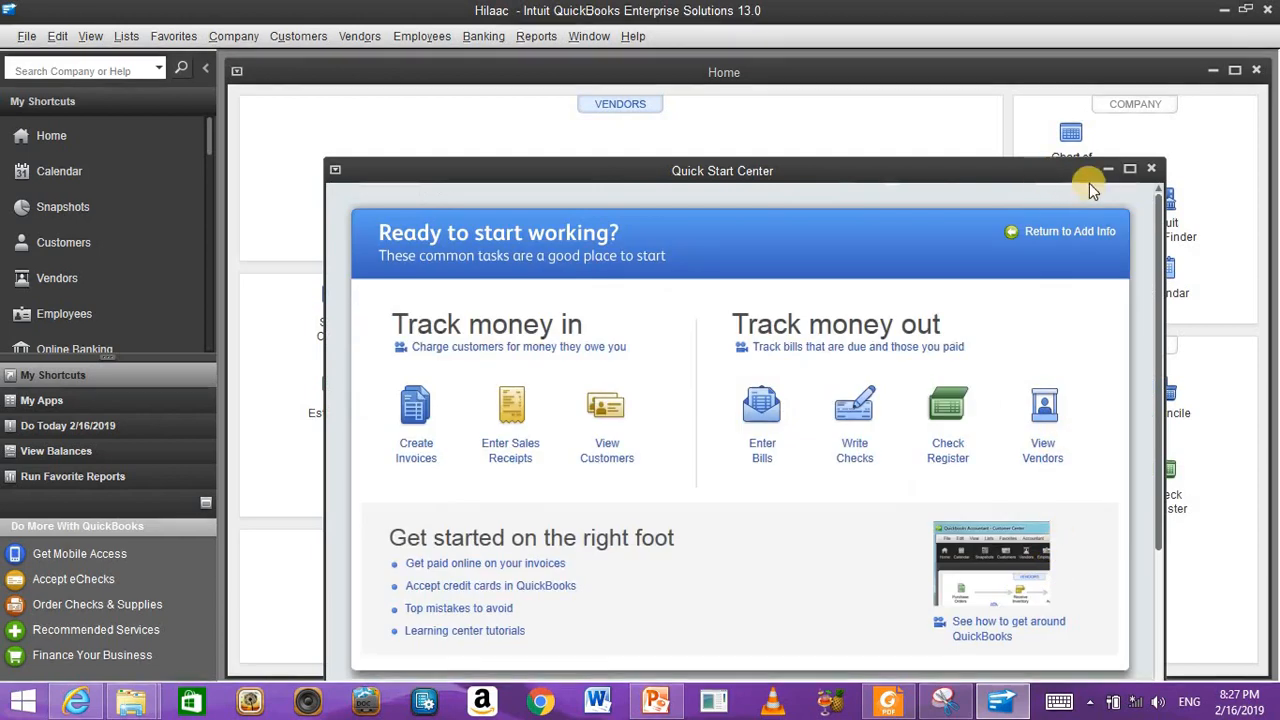
Step: Close the Quick Start Center and switch to the Top Icon Bar layout
{"action": "left_click", "coordinate": [1152, 170]}
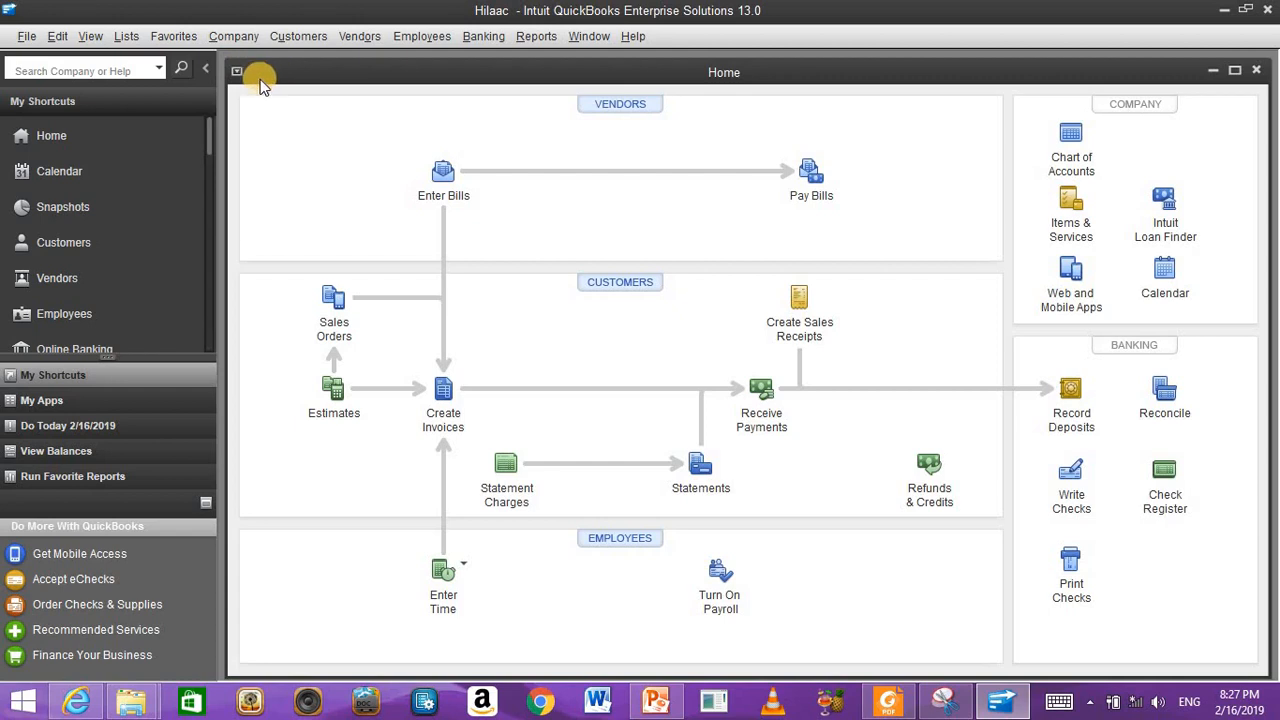
{"action": "left_click", "coordinate": [100, 40]}
{"action": "left_click", "coordinate": [103, 86]}
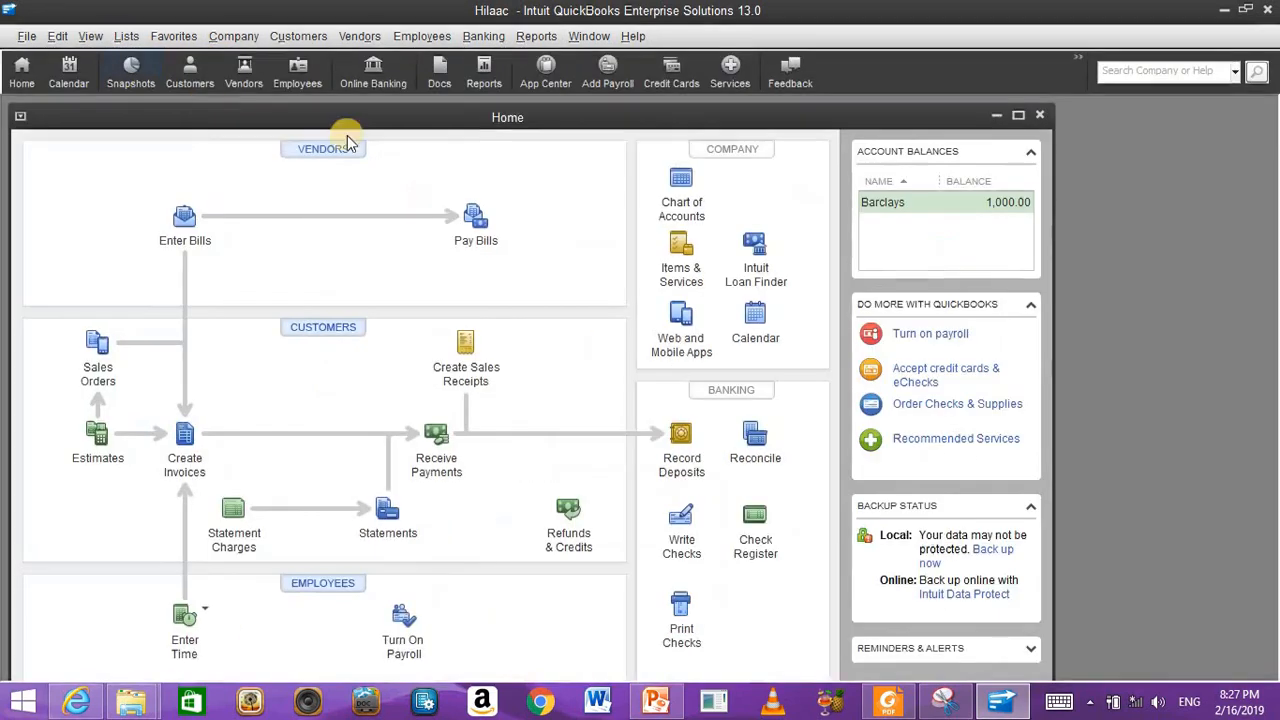
Step: Maximize the Home page and expand Account Balances showing Barclays at 1,000.00
{"action": "left_click", "coordinate": [1018, 116]}
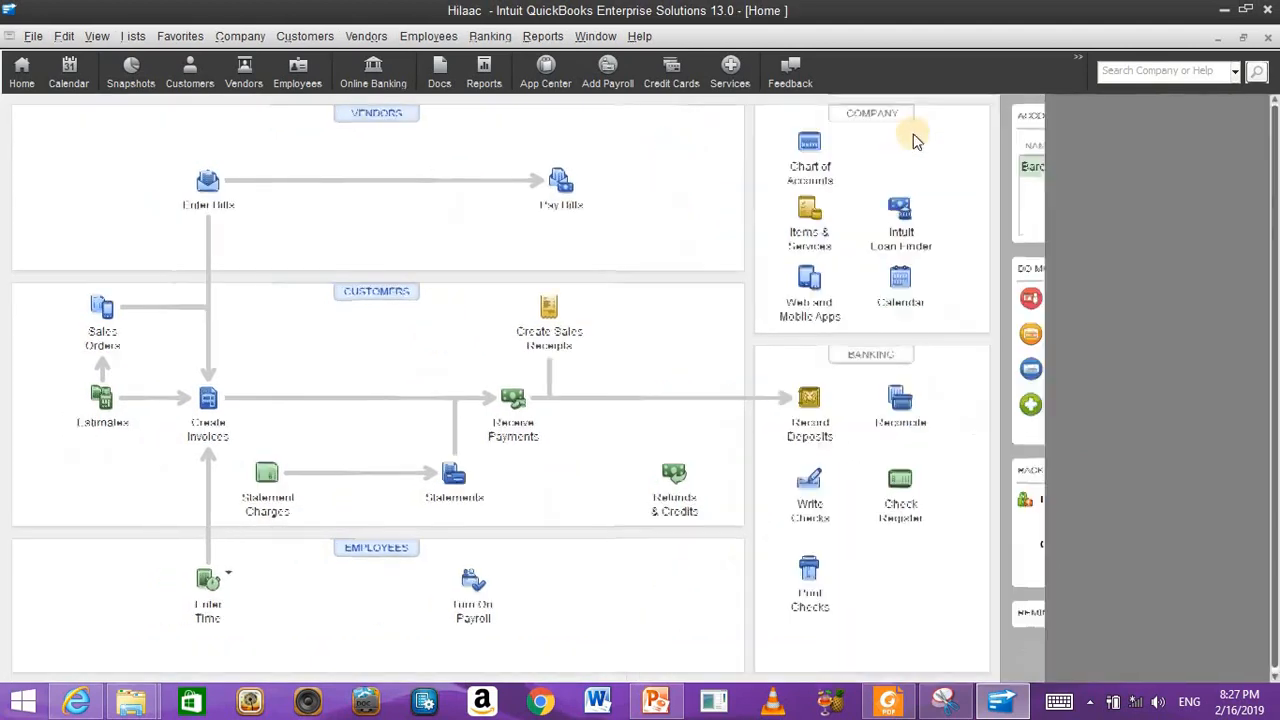
{"action": "left_click", "coordinate": [1248, 117]}
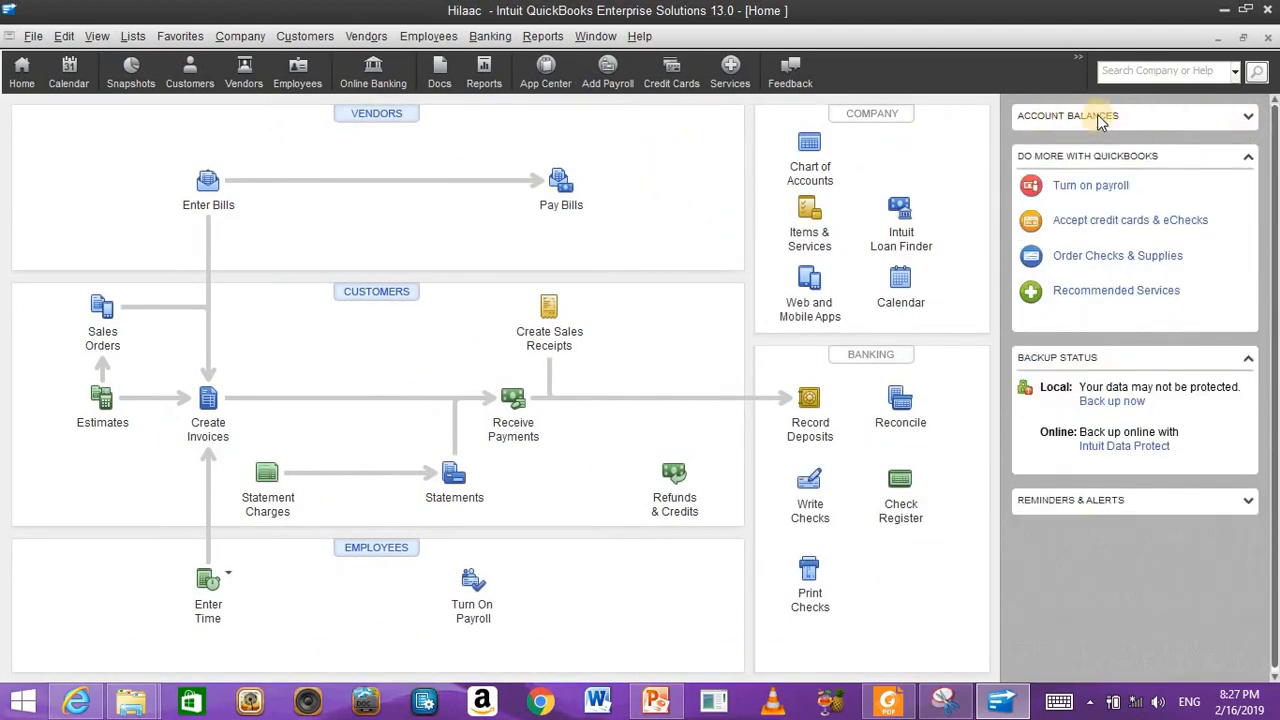
{"action": "left_click", "coordinate": [1245, 116]}
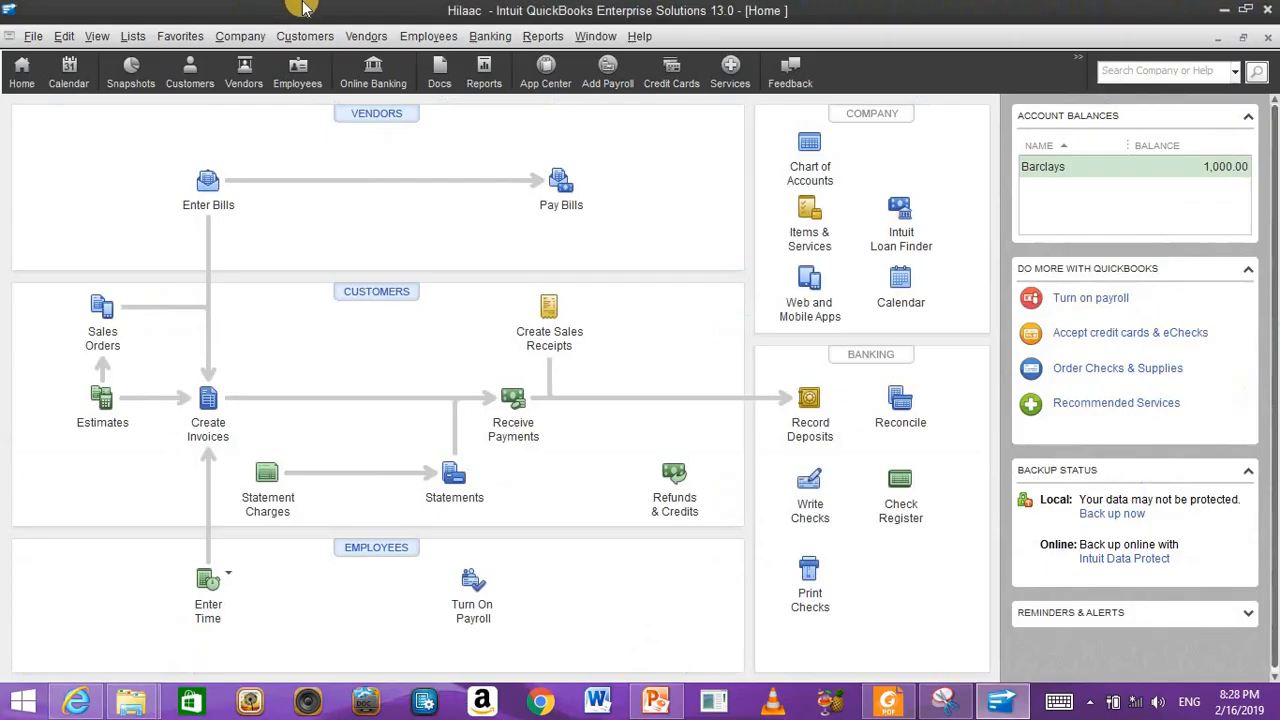
Step: Open Set Up Users and Roles from Company > Users and start a new user
{"action": "left_click", "coordinate": [264, 76]}
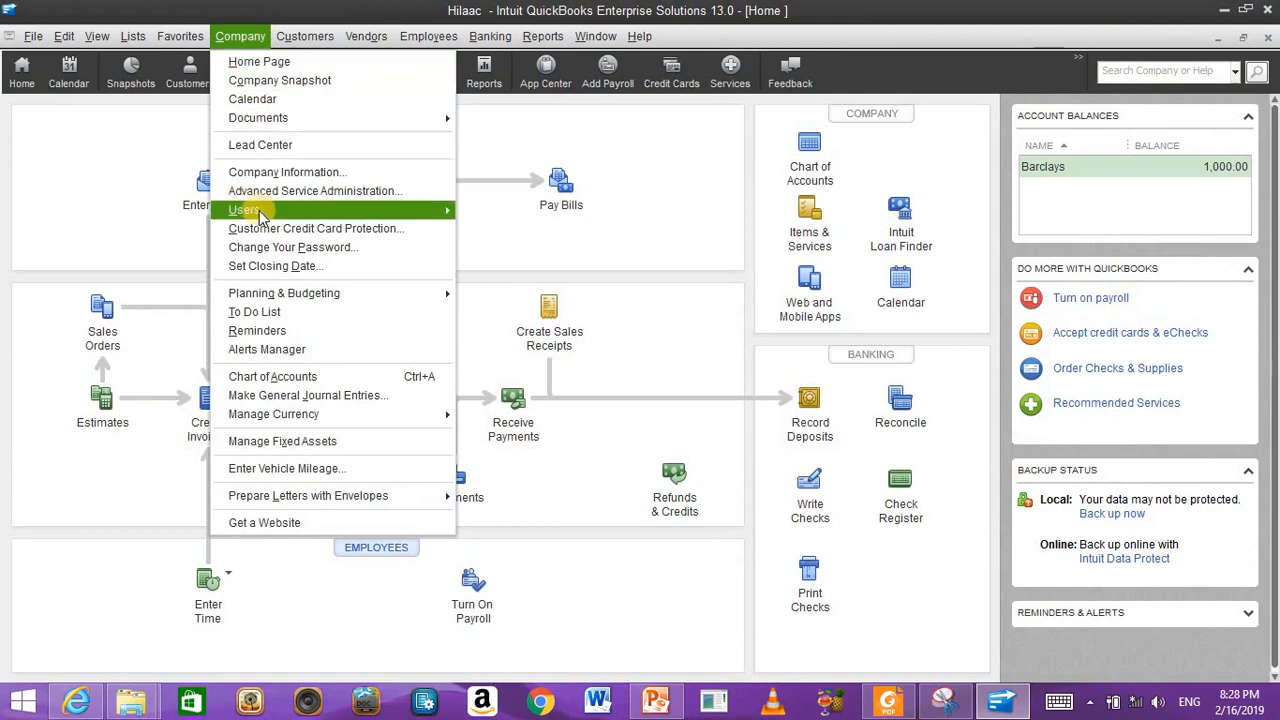
{"action": "mouse_move", "coordinate": [268, 210]}
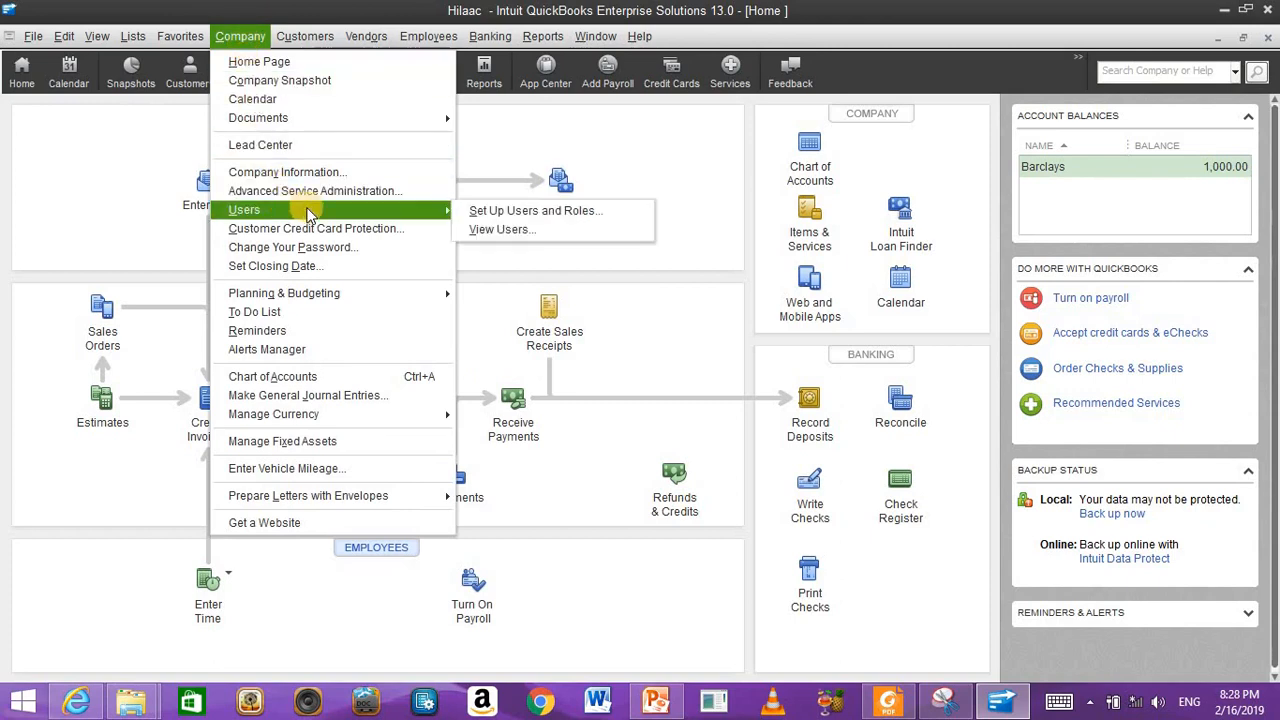
{"action": "left_click", "coordinate": [475, 210]}
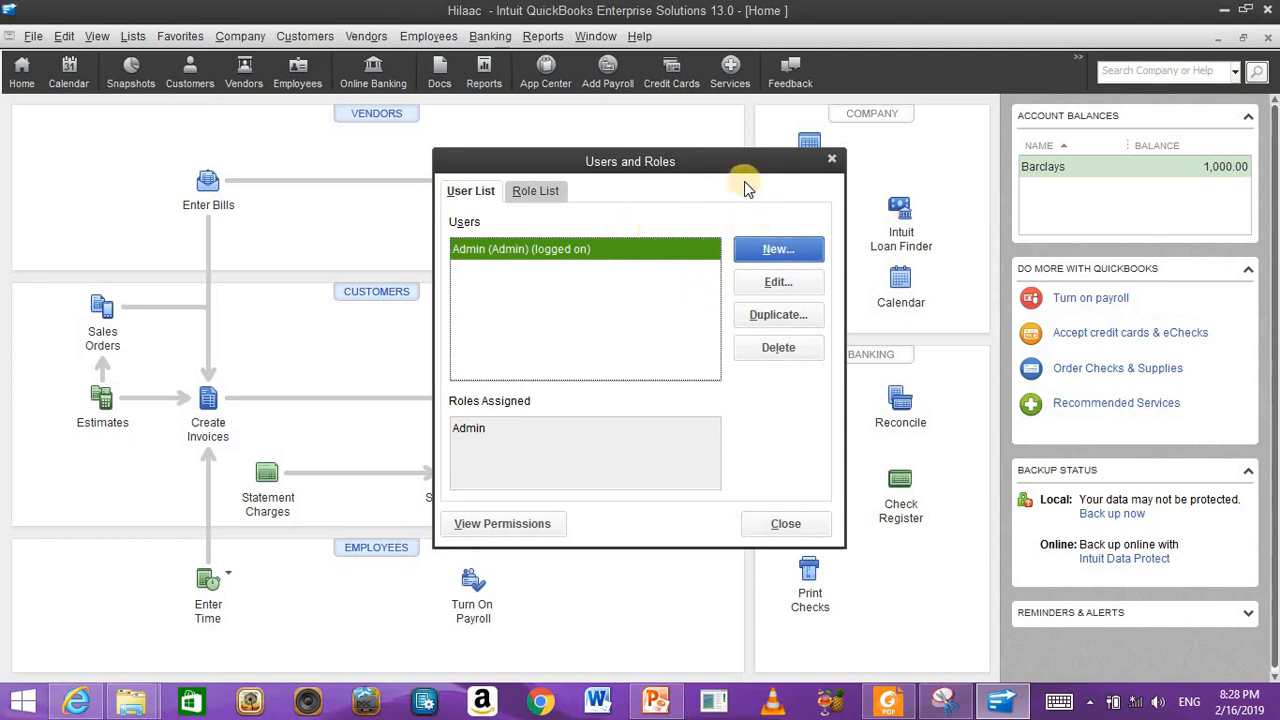
{"action": "left_click", "coordinate": [780, 254]}
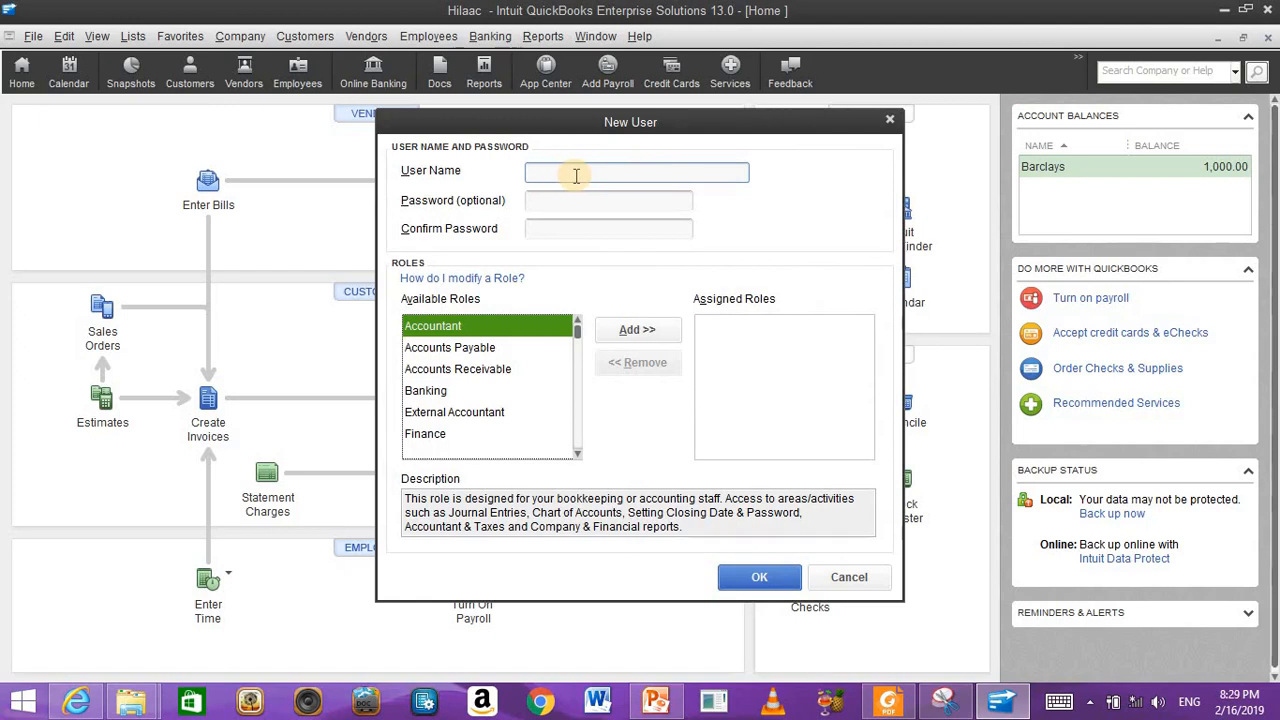
Step: Enter the new user's name and set and confirm their password
{"action": "type", "text": "Ali"}
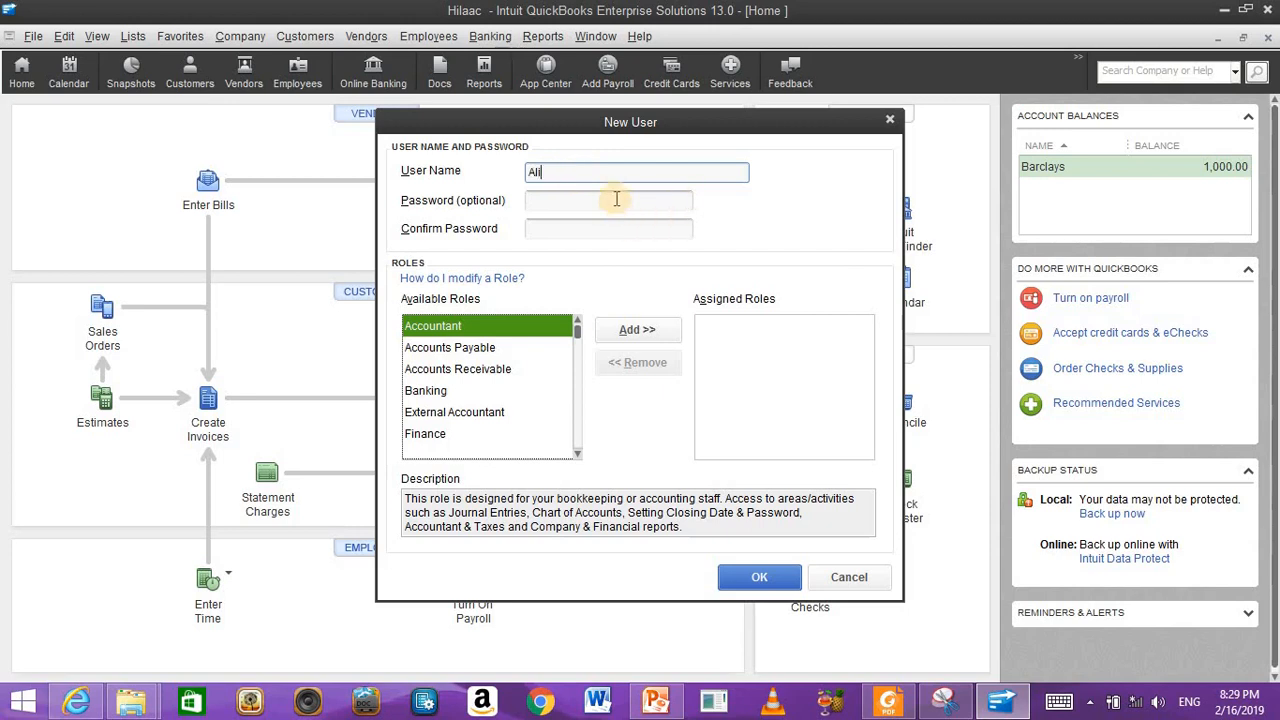
{"action": "left_click", "coordinate": [616, 199]}
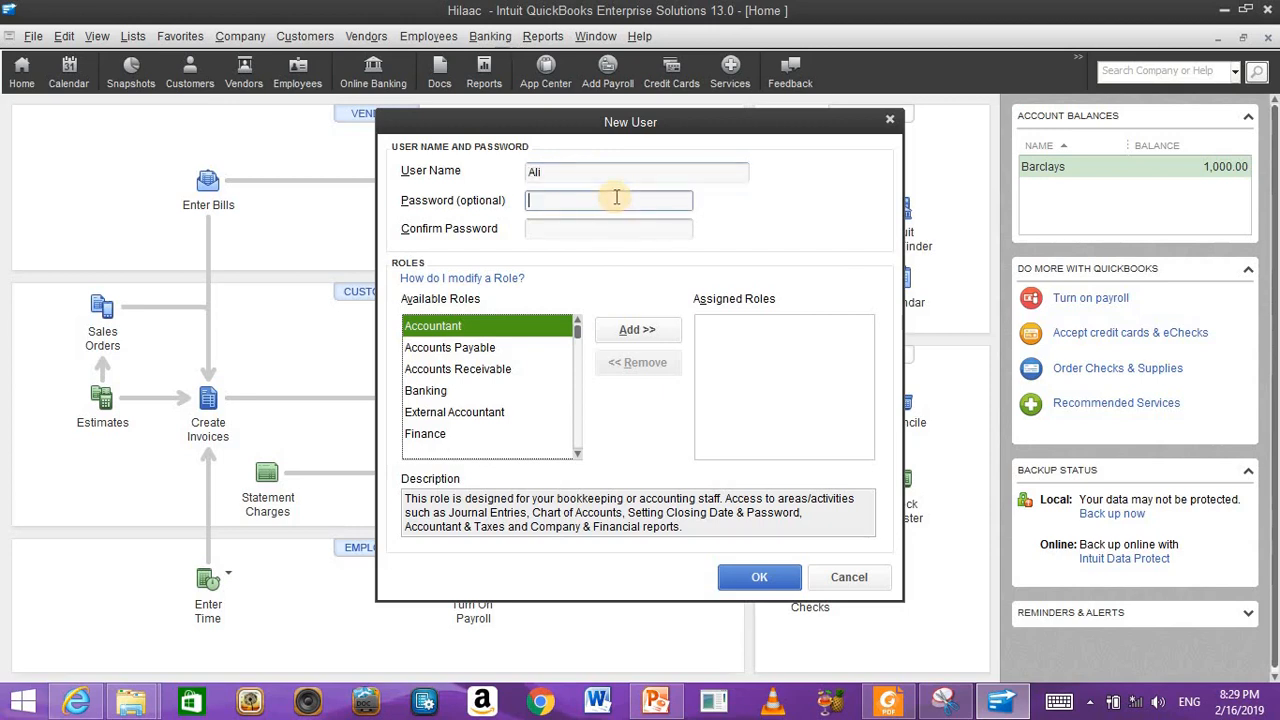
{"action": "type", "text": "123"}
{"action": "left_click", "coordinate": [617, 225]}
{"action": "type", "text": "123"}
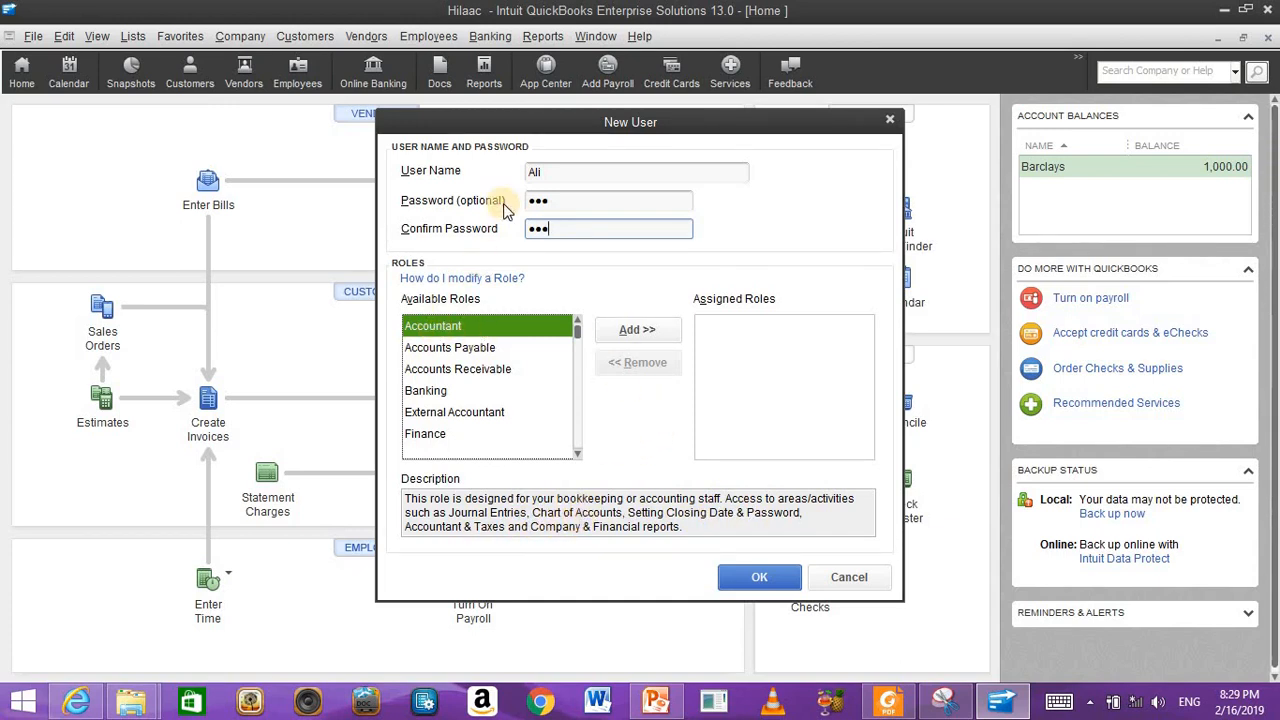
Step: Assign the Accountant and Payroll Manager roles and save the user
{"action": "left_click", "coordinate": [667, 331]}
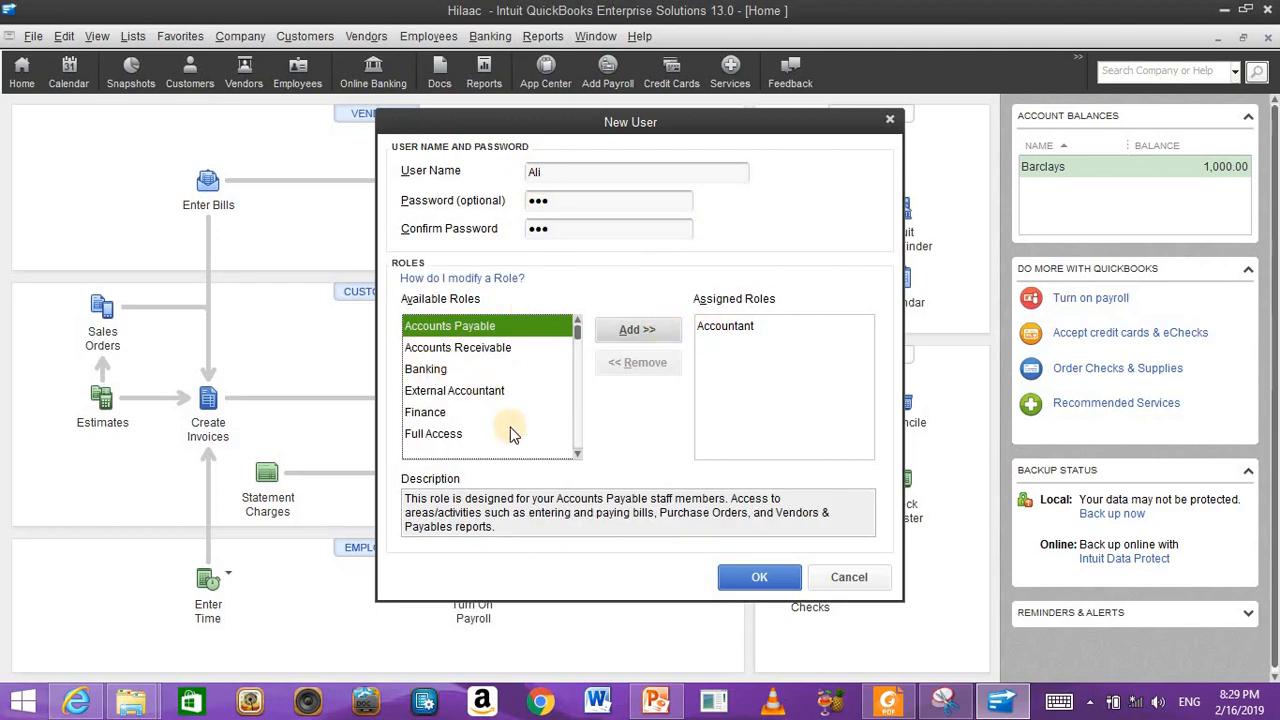
{"action": "scroll", "coordinate": [530, 430], "scroll_direction": "down", "scroll_amount": 2}
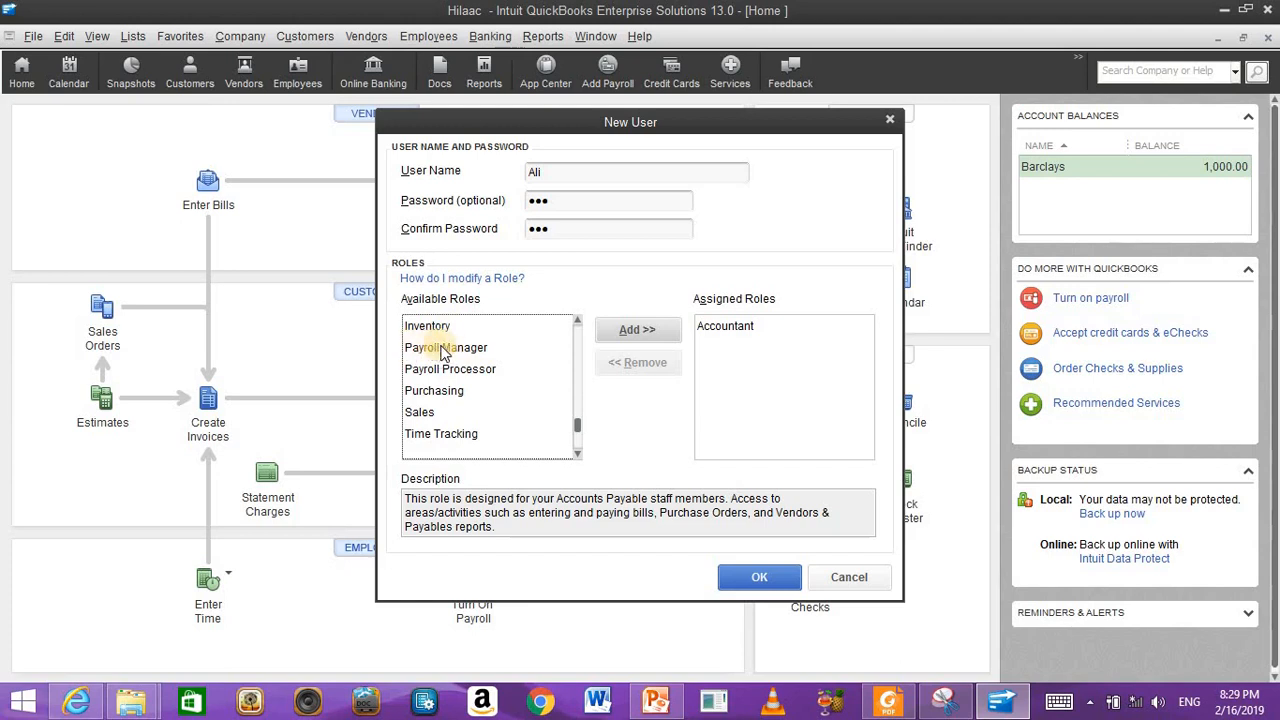
{"action": "left_click", "coordinate": [443, 350]}
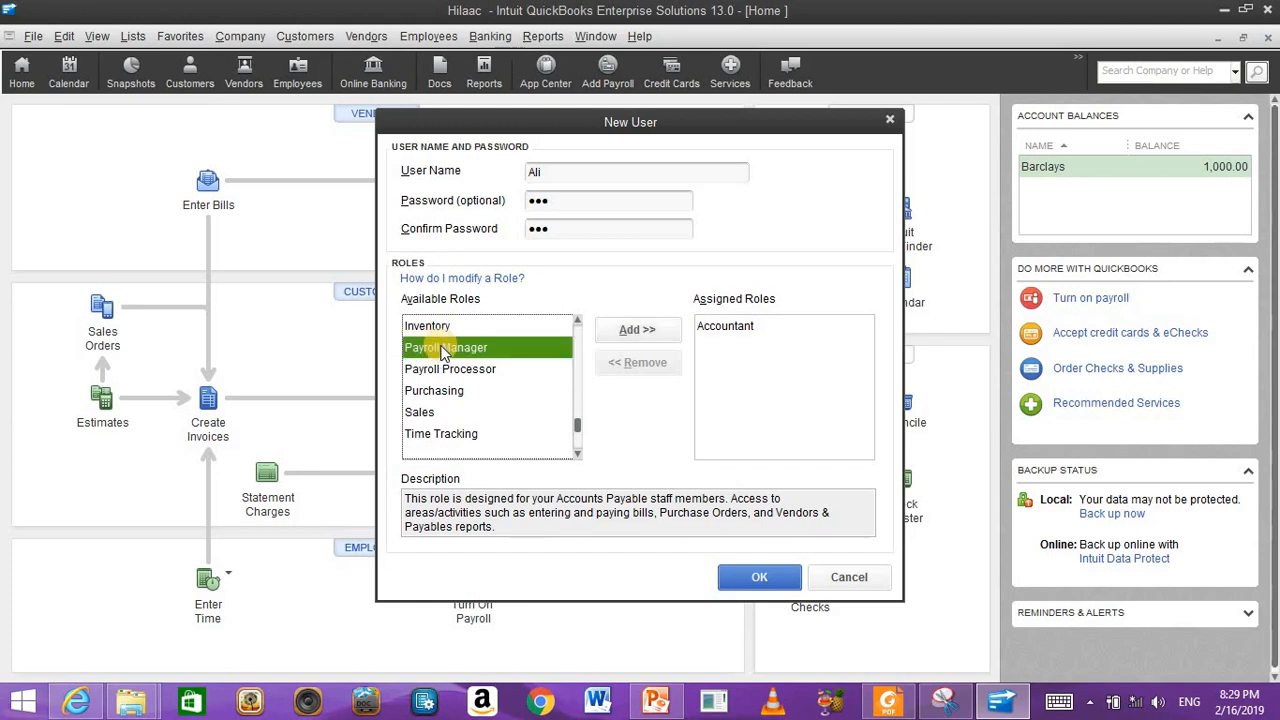
{"action": "left_click", "coordinate": [638, 330]}
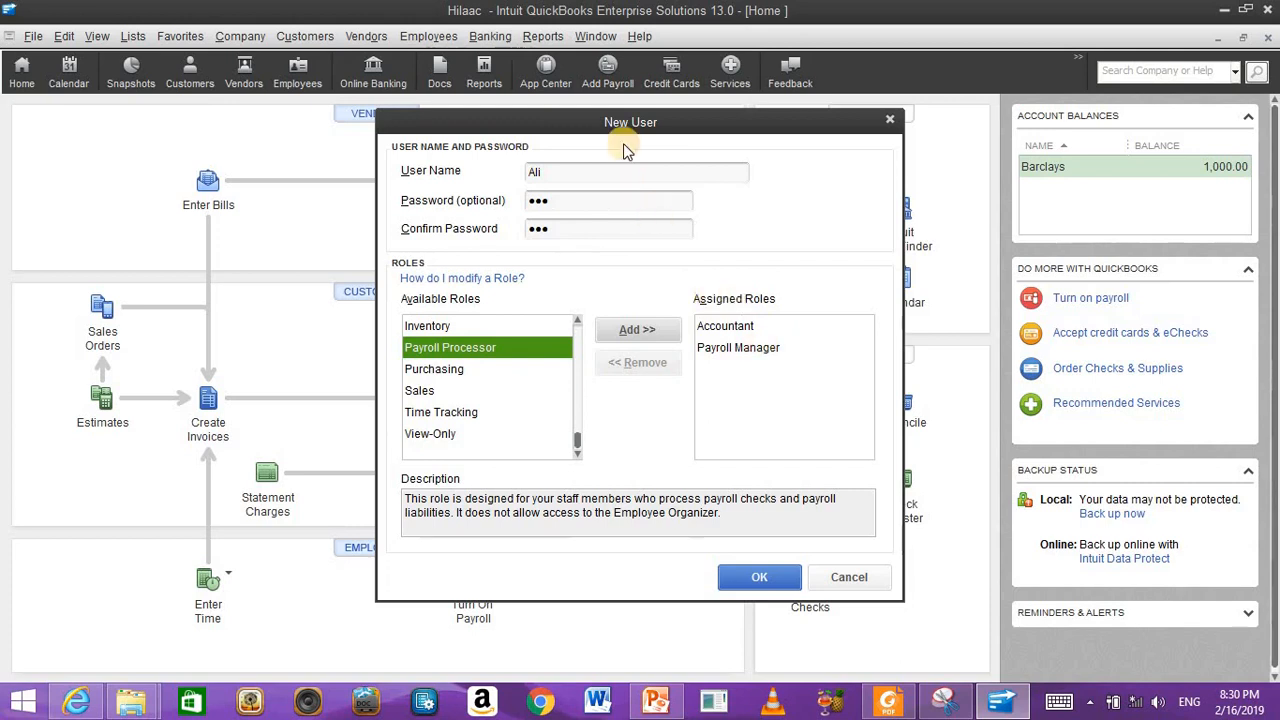
{"action": "left_click", "coordinate": [760, 578]}
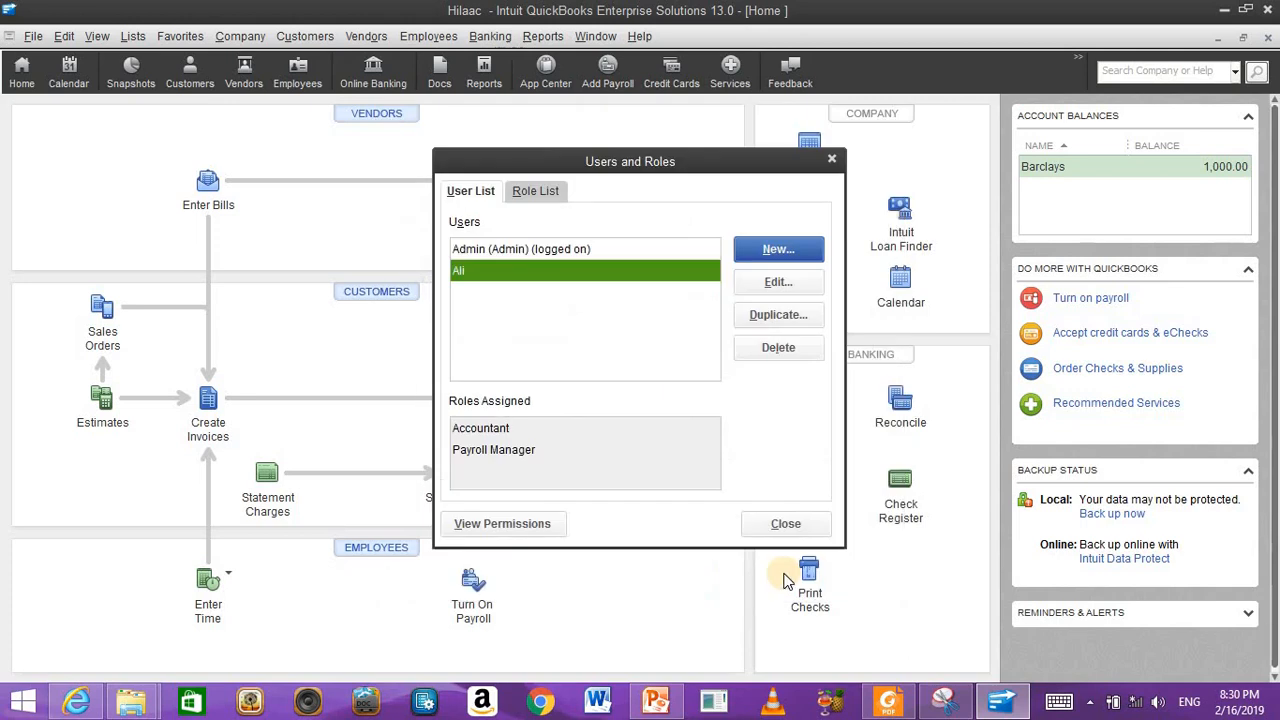
Step: Close and reopen Users and Roles, then edit the newly created user
{"action": "left_click", "coordinate": [777, 516]}
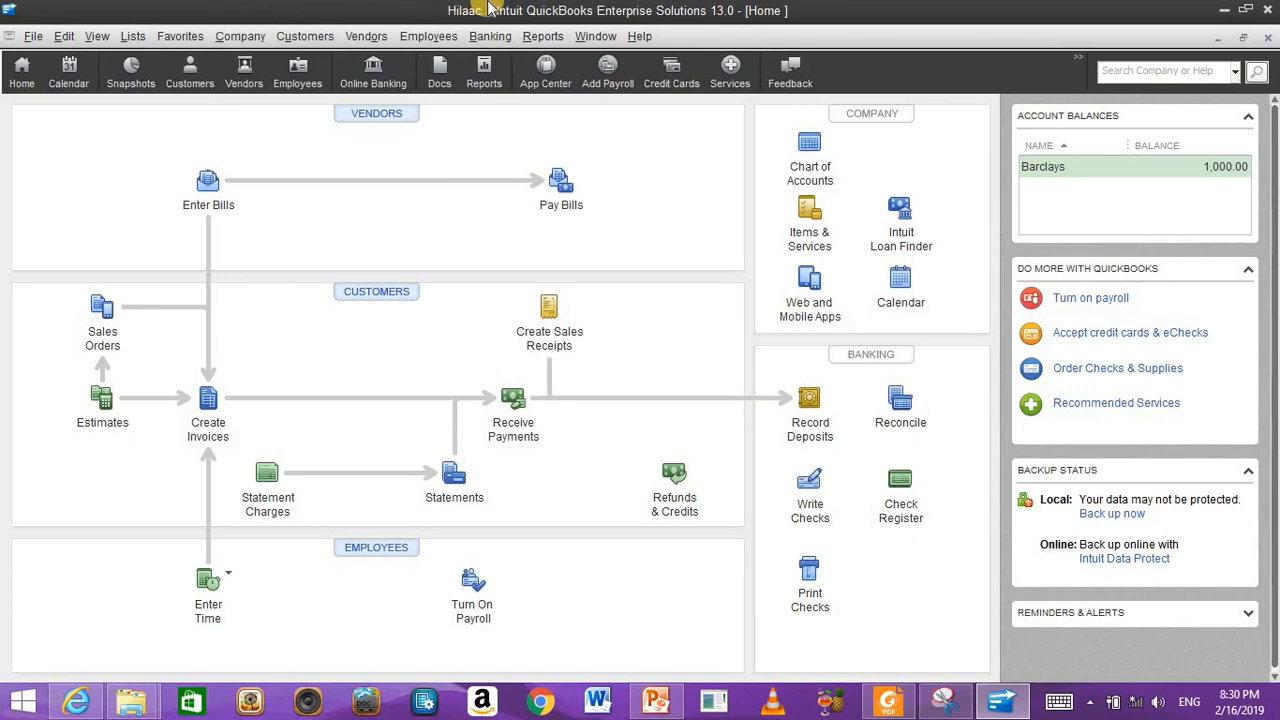
{"action": "left_click", "coordinate": [241, 35]}
{"action": "mouse_move", "coordinate": [300, 209]}
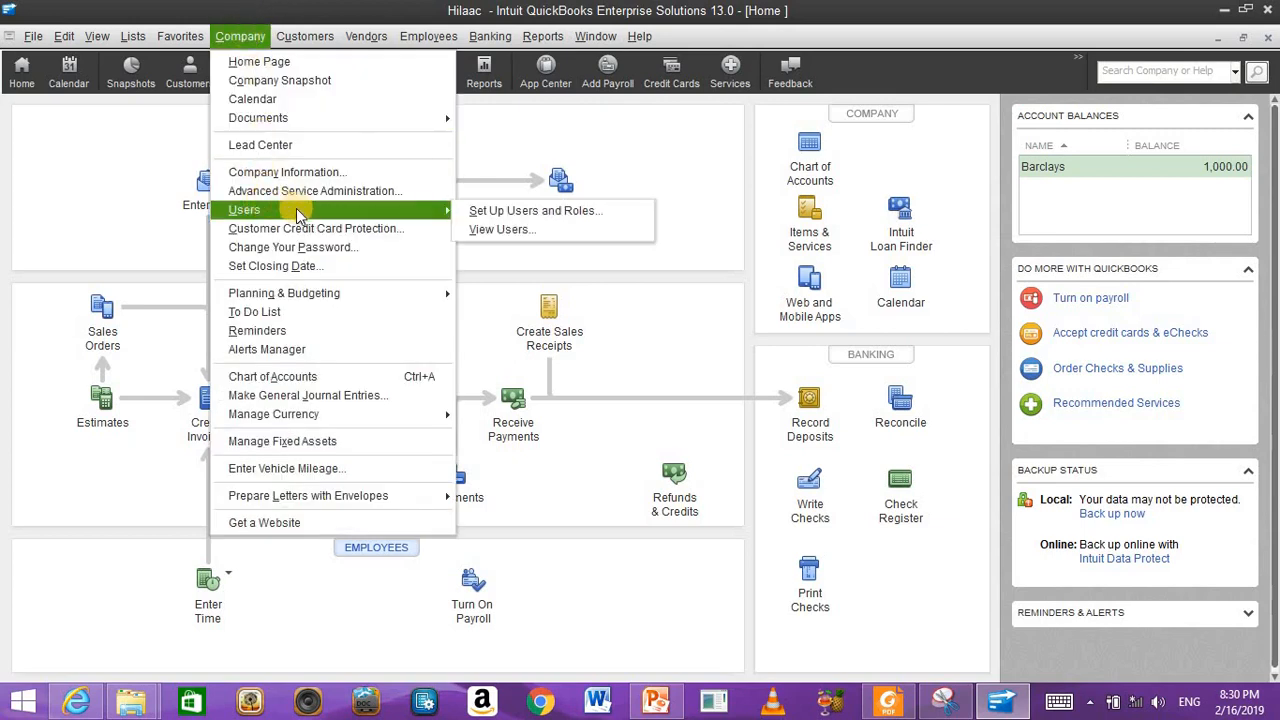
{"action": "left_click", "coordinate": [496, 217]}
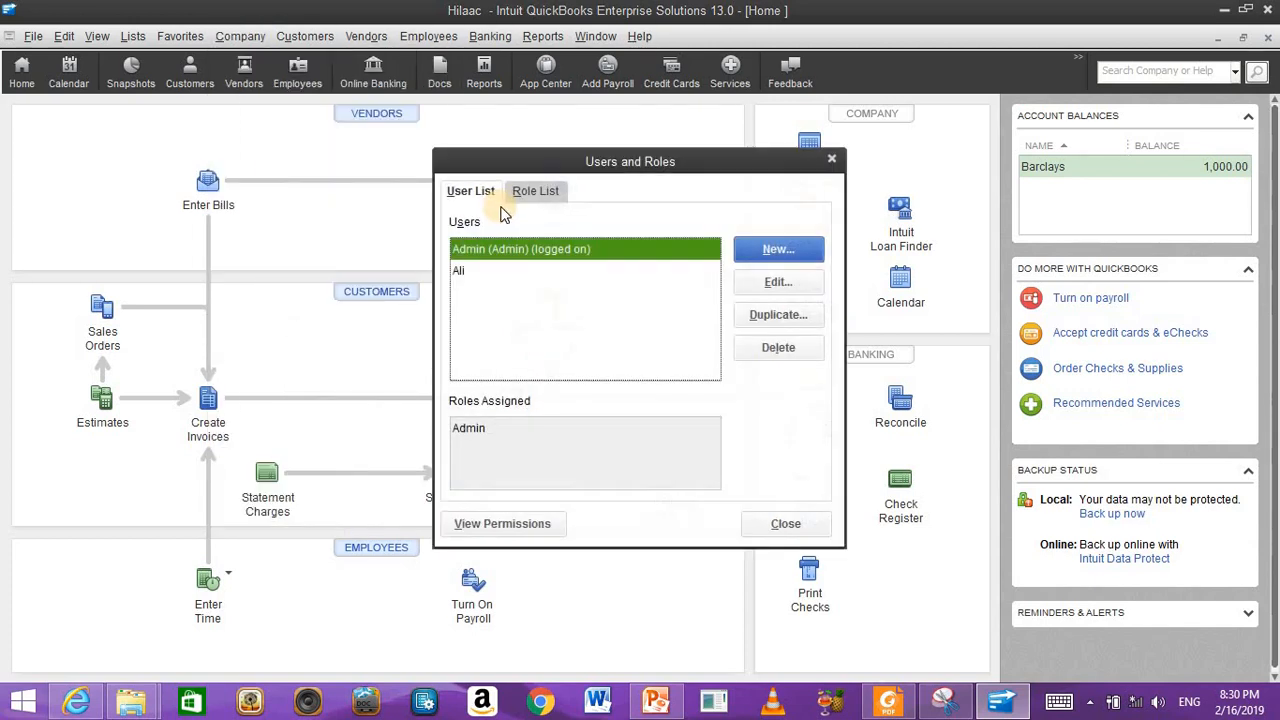
{"action": "left_click", "coordinate": [464, 270]}
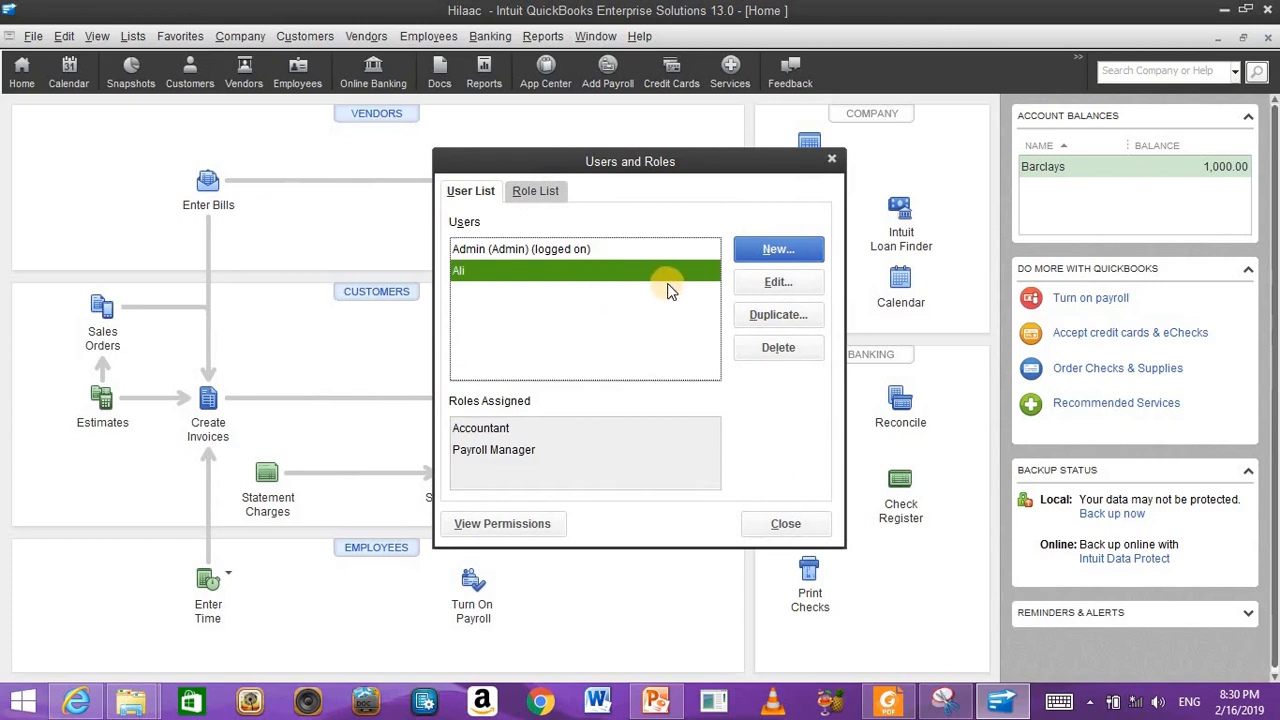
{"action": "left_click", "coordinate": [782, 281]}
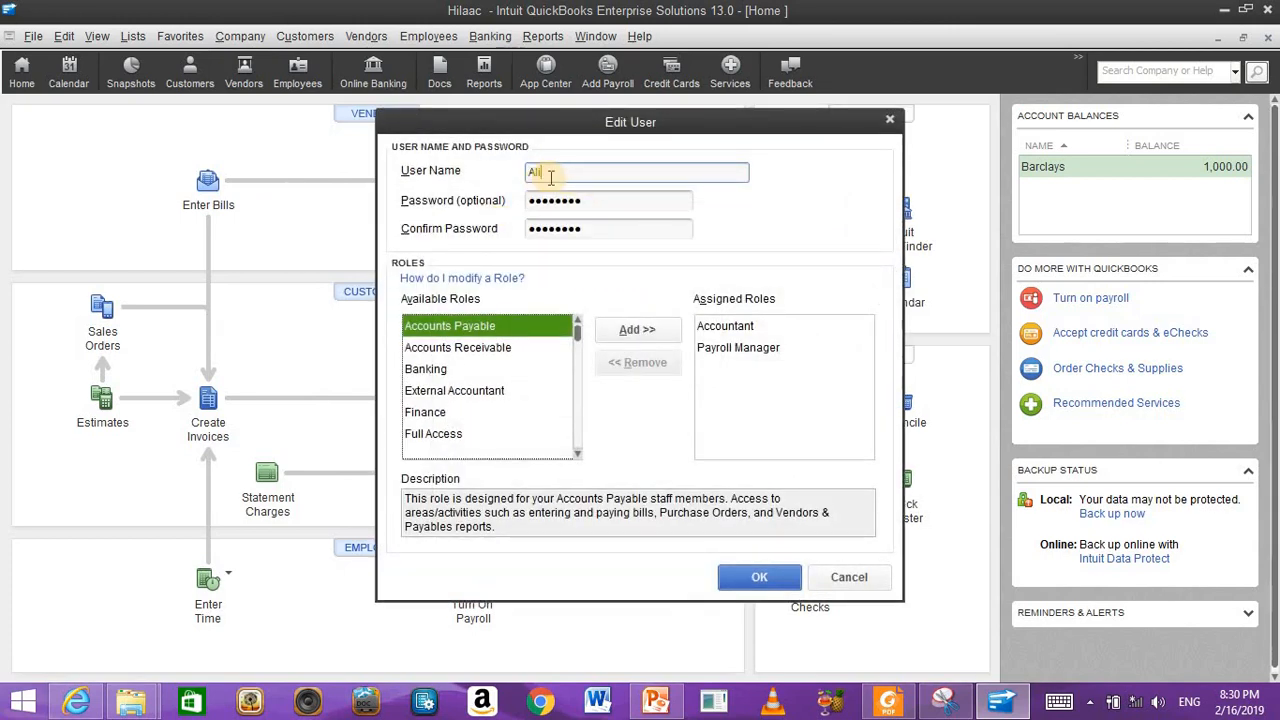
Step: Replace the user's Payroll Manager role with Banking, keeping Accountant, and save the change
{"action": "left_click", "coordinate": [560, 200]}
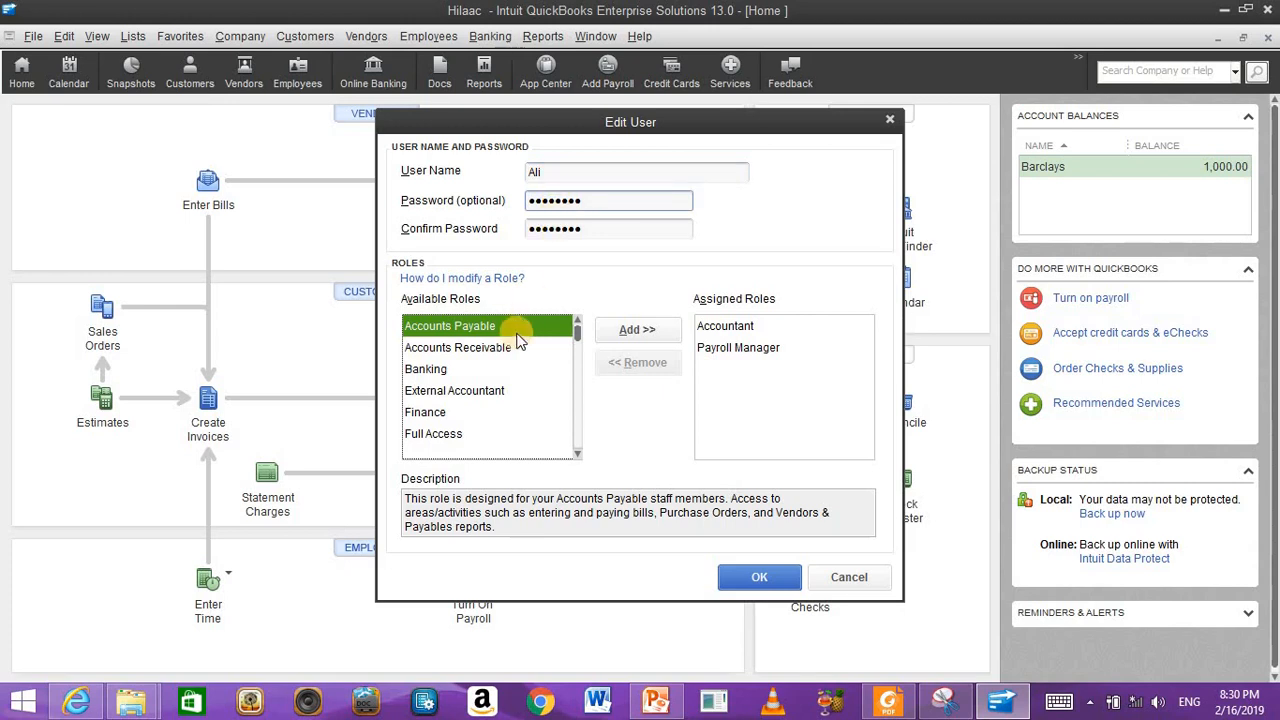
{"action": "left_click", "coordinate": [747, 348]}
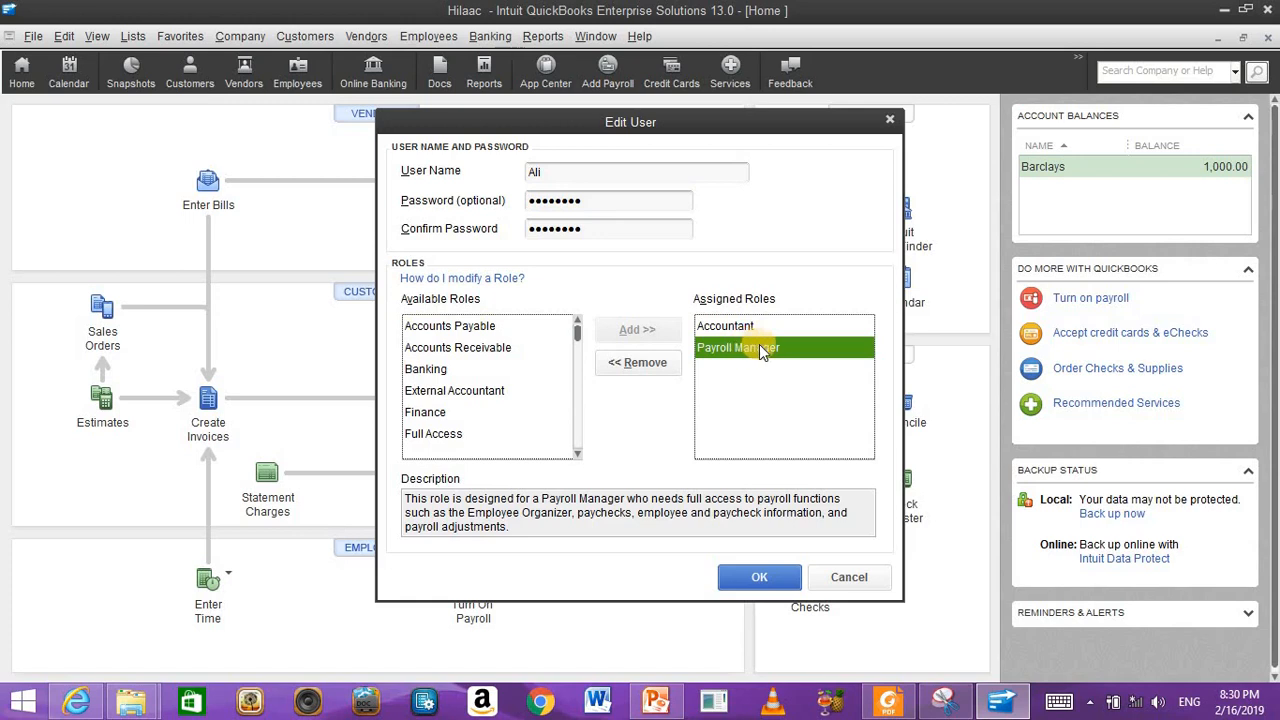
{"action": "left_click", "coordinate": [640, 363]}
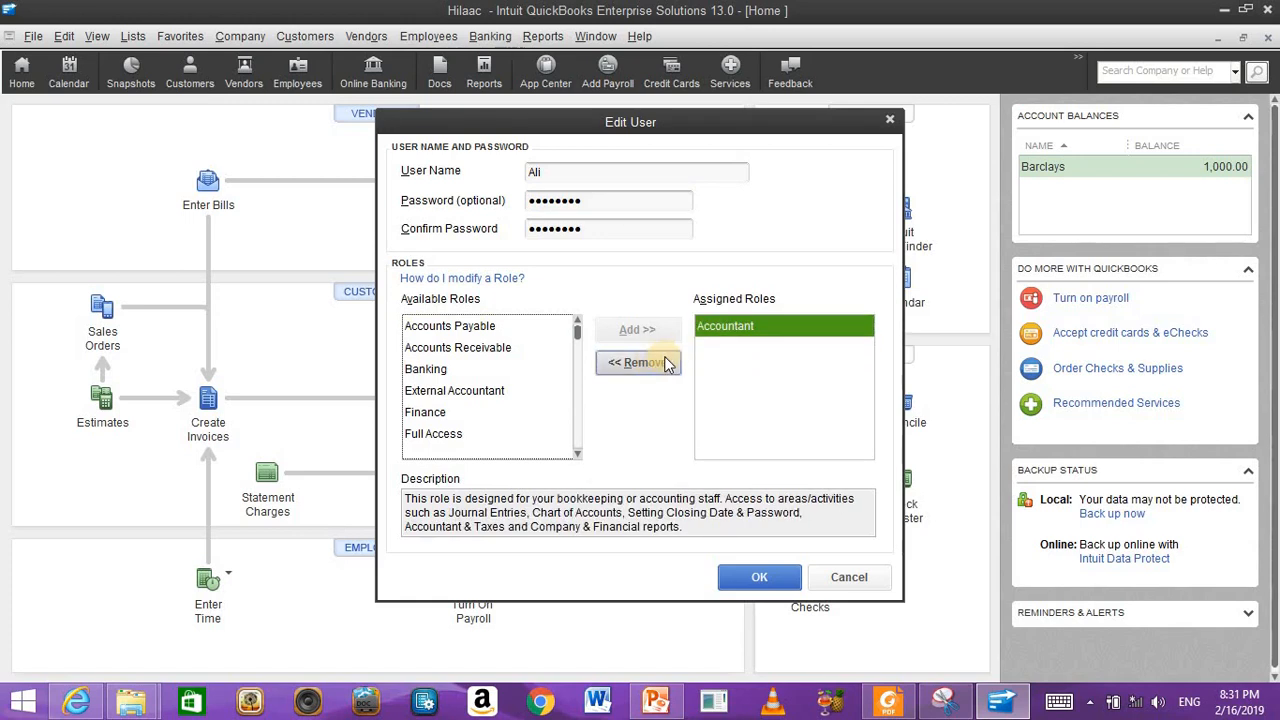
{"action": "left_click", "coordinate": [428, 370]}
{"action": "left_click", "coordinate": [631, 338]}
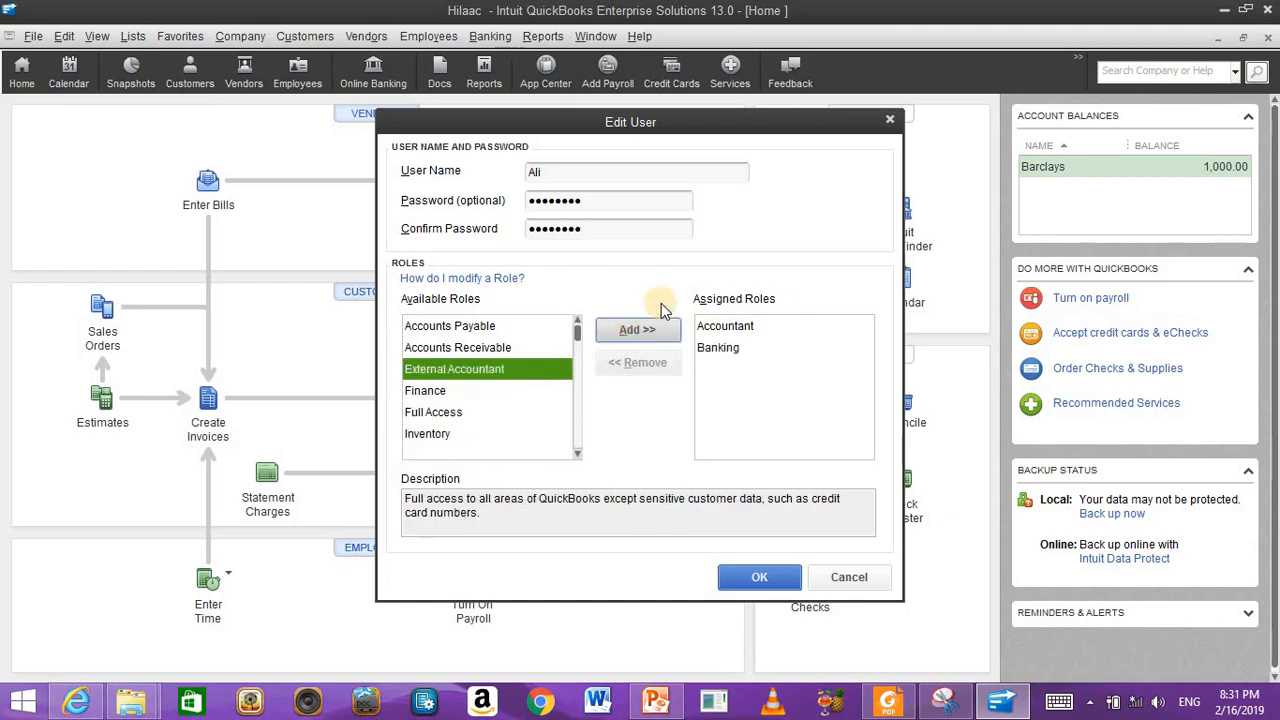
{"action": "left_click", "coordinate": [750, 576]}
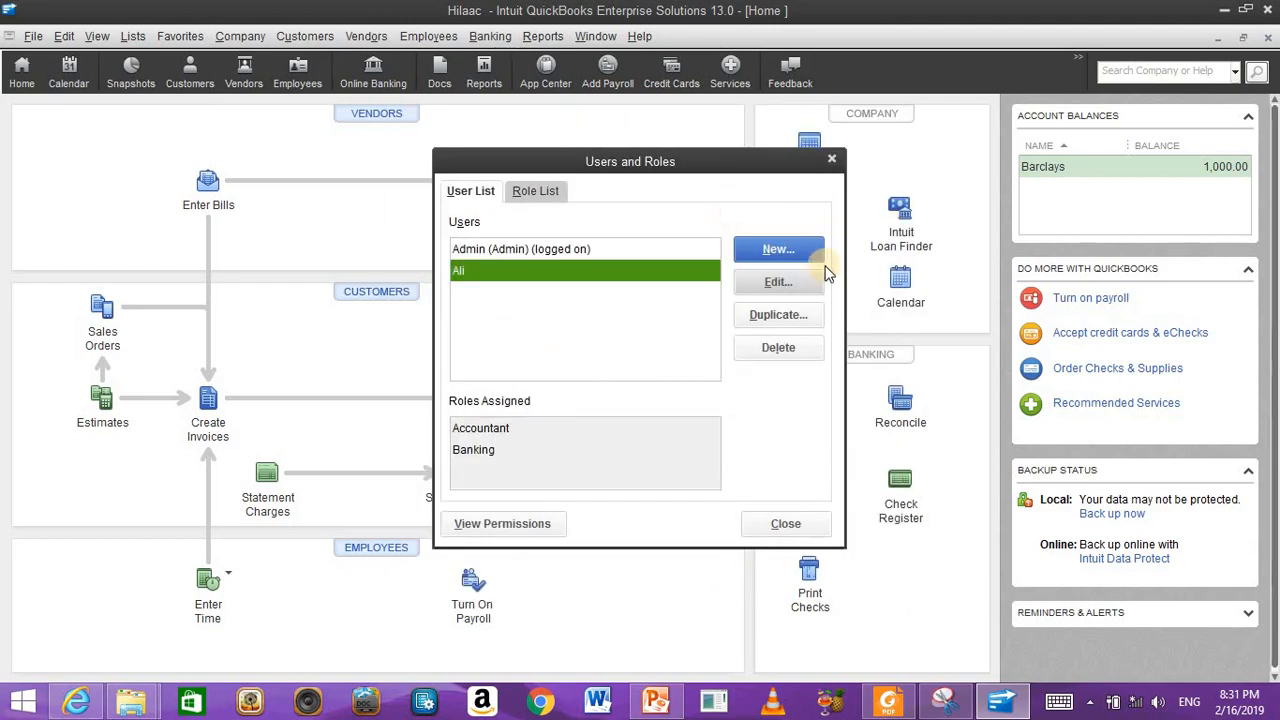
{"action": "left_click", "coordinate": [806, 525]}
Step: Start another new user in Users and Roles, entering its name and a confirmed password
{"action": "left_click", "coordinate": [241, 36]}
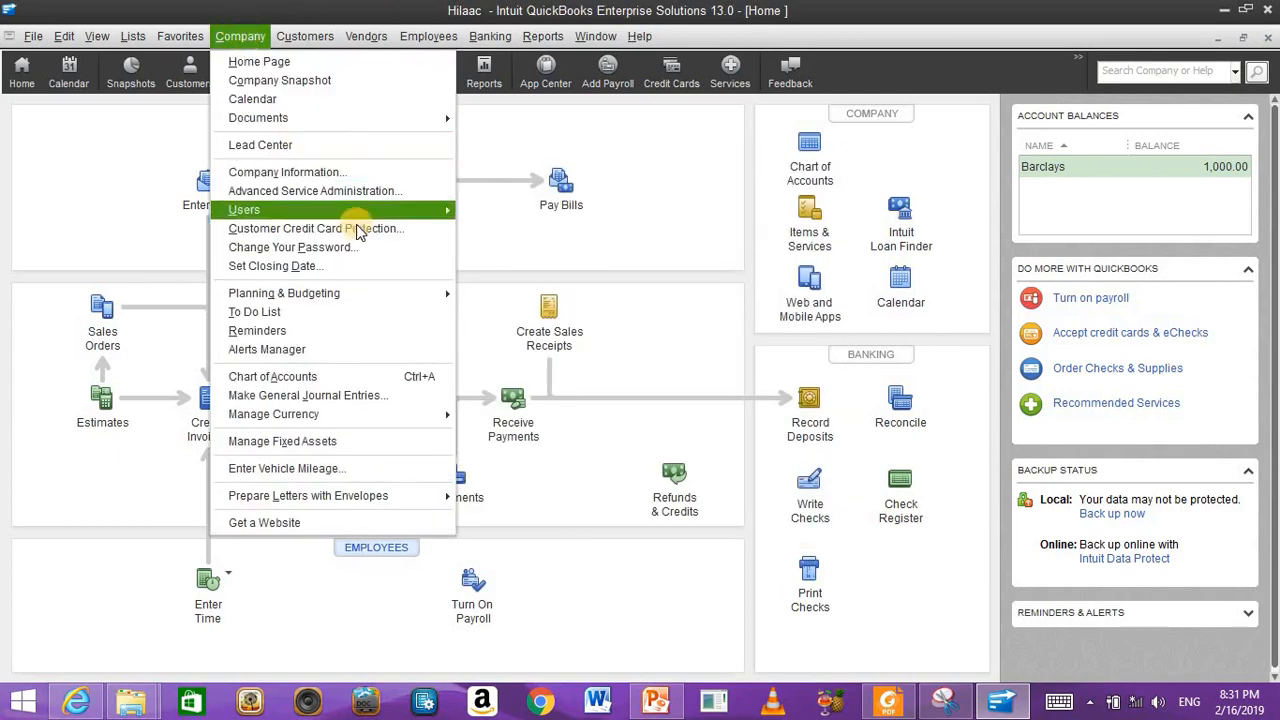
{"action": "left_click", "coordinate": [478, 211]}
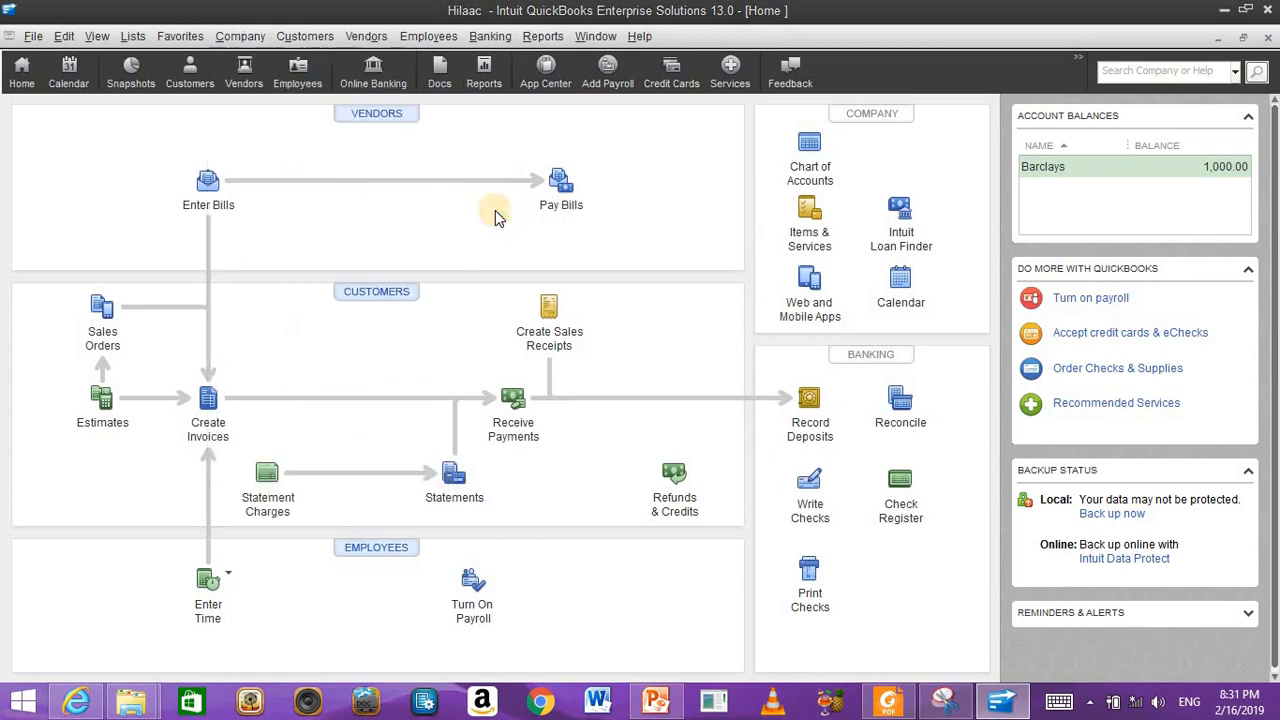
{"action": "left_click", "coordinate": [778, 254]}
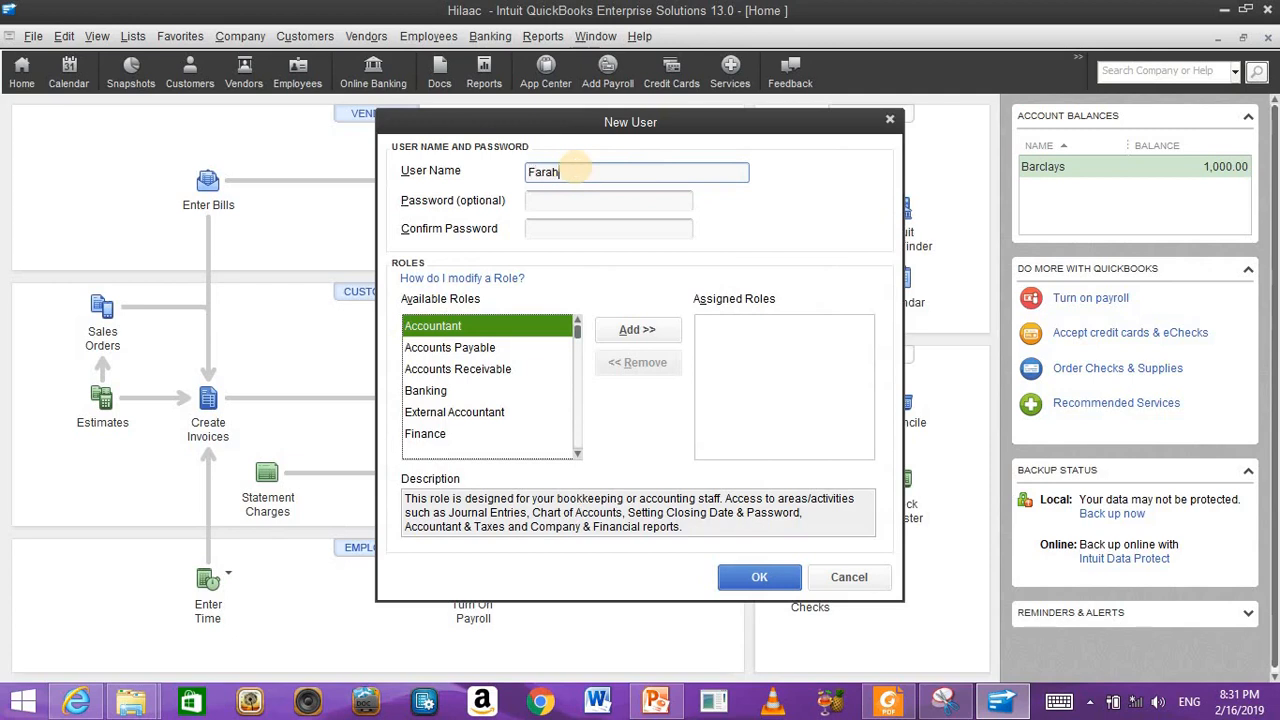
{"action": "type", "text": "Farah"}
{"action": "left_click", "coordinate": [596, 201]}
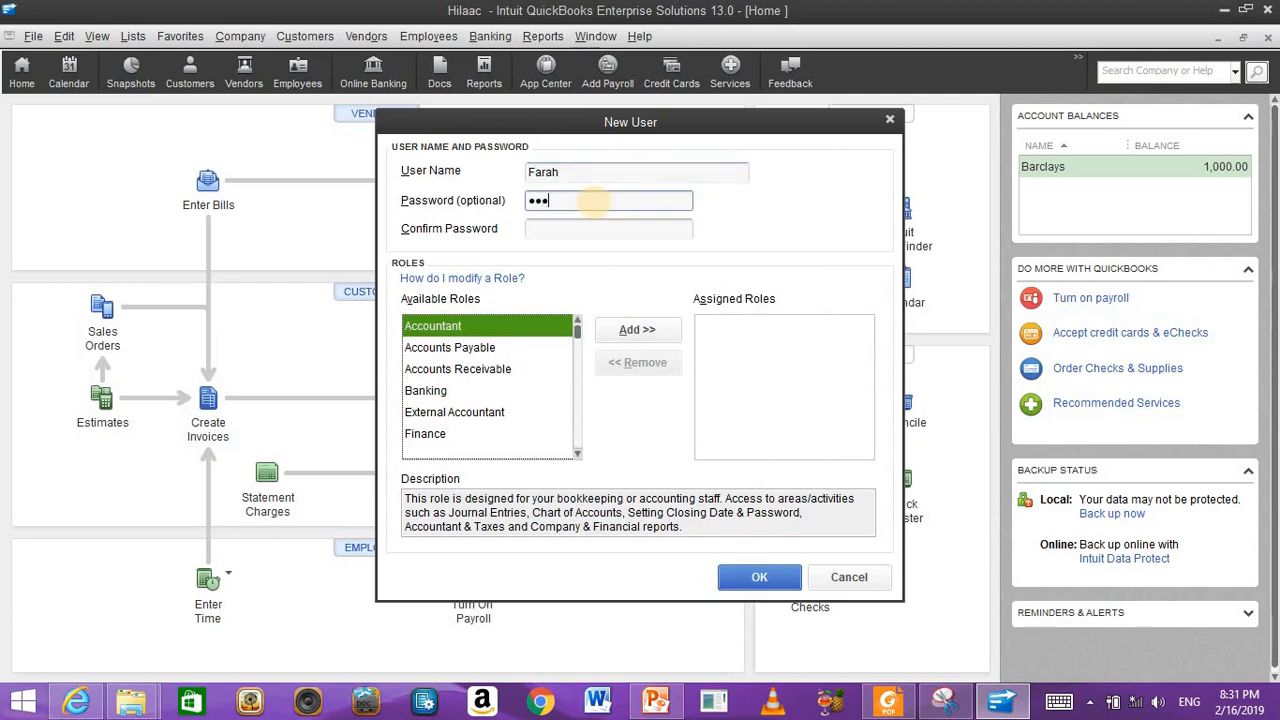
{"action": "left_click", "coordinate": [627, 232]}
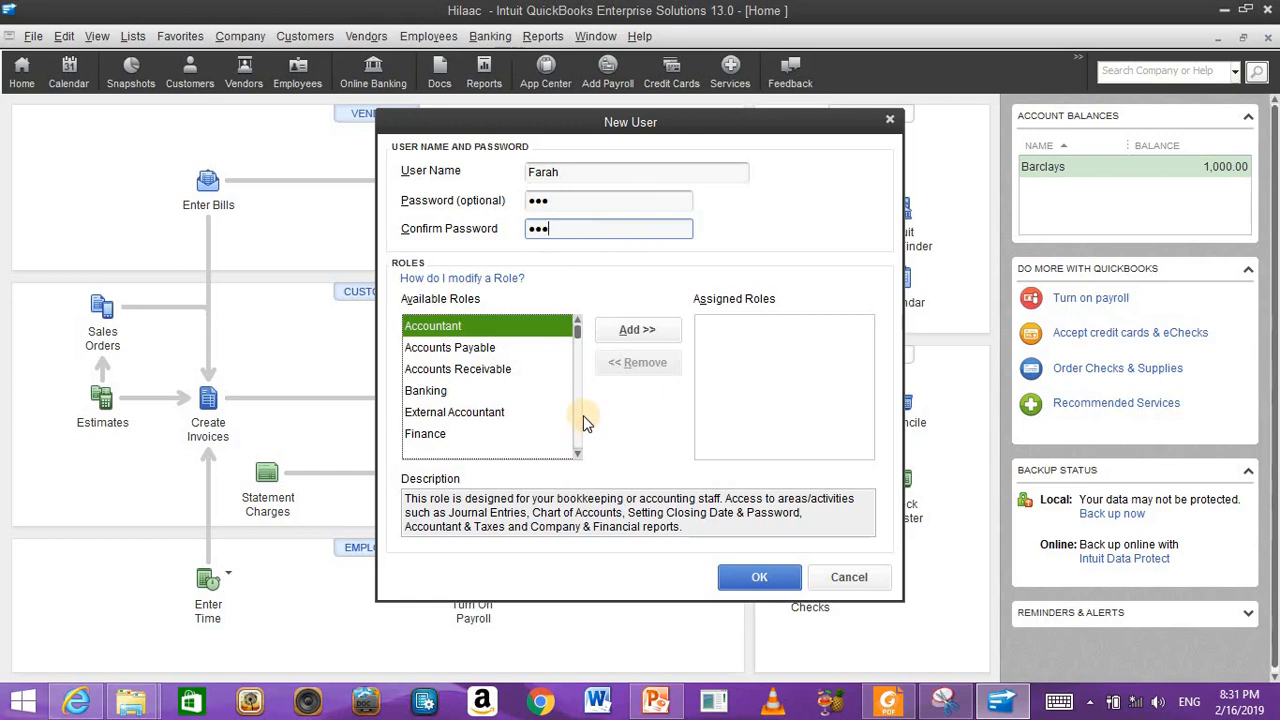
{"action": "scroll", "coordinate": [582, 415], "scroll_direction": "down", "scroll_amount": 2}
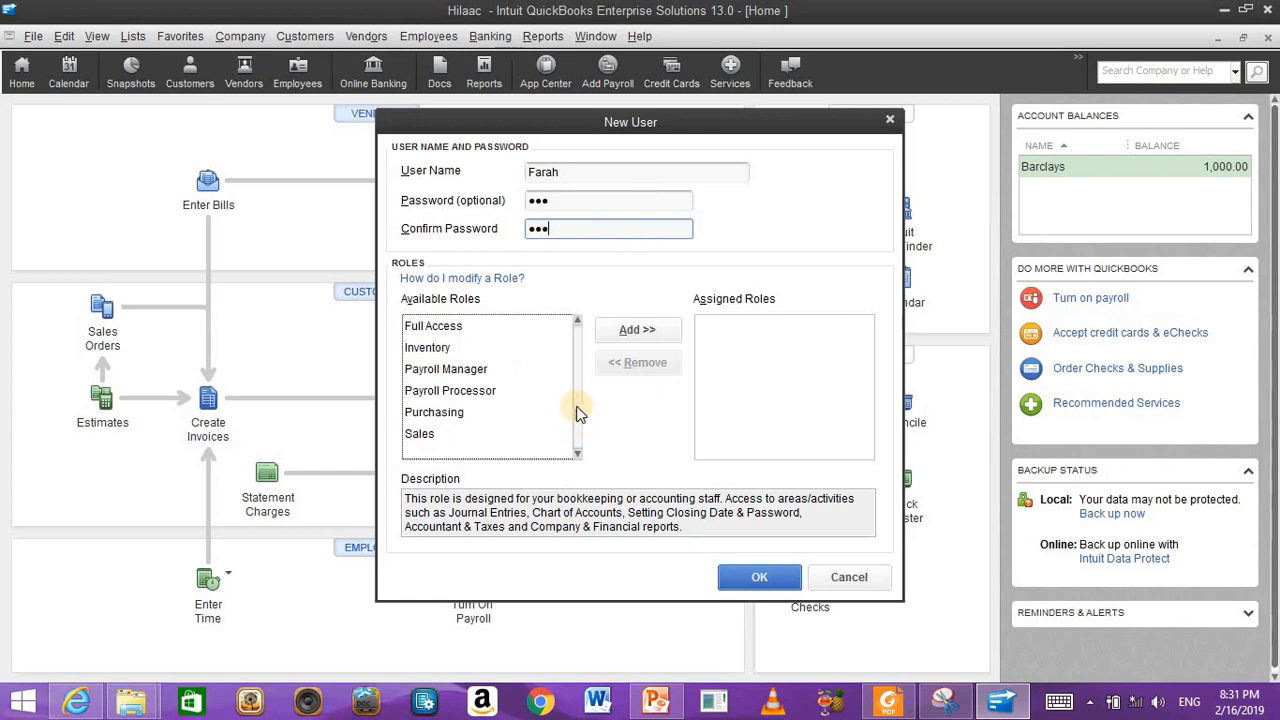
Step: Give the new user the Inventory, Purchasing and Time Tracking roles and save it
{"action": "left_click", "coordinate": [446, 352]}
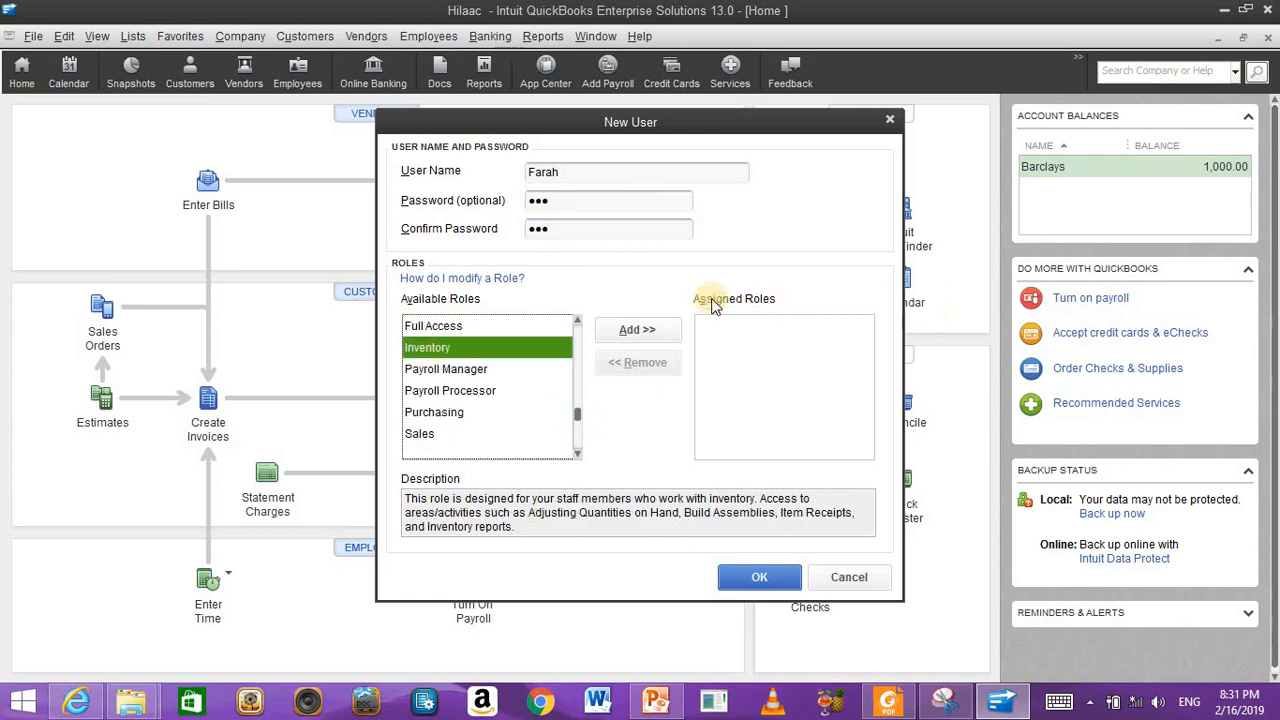
{"action": "left_click", "coordinate": [636, 330]}
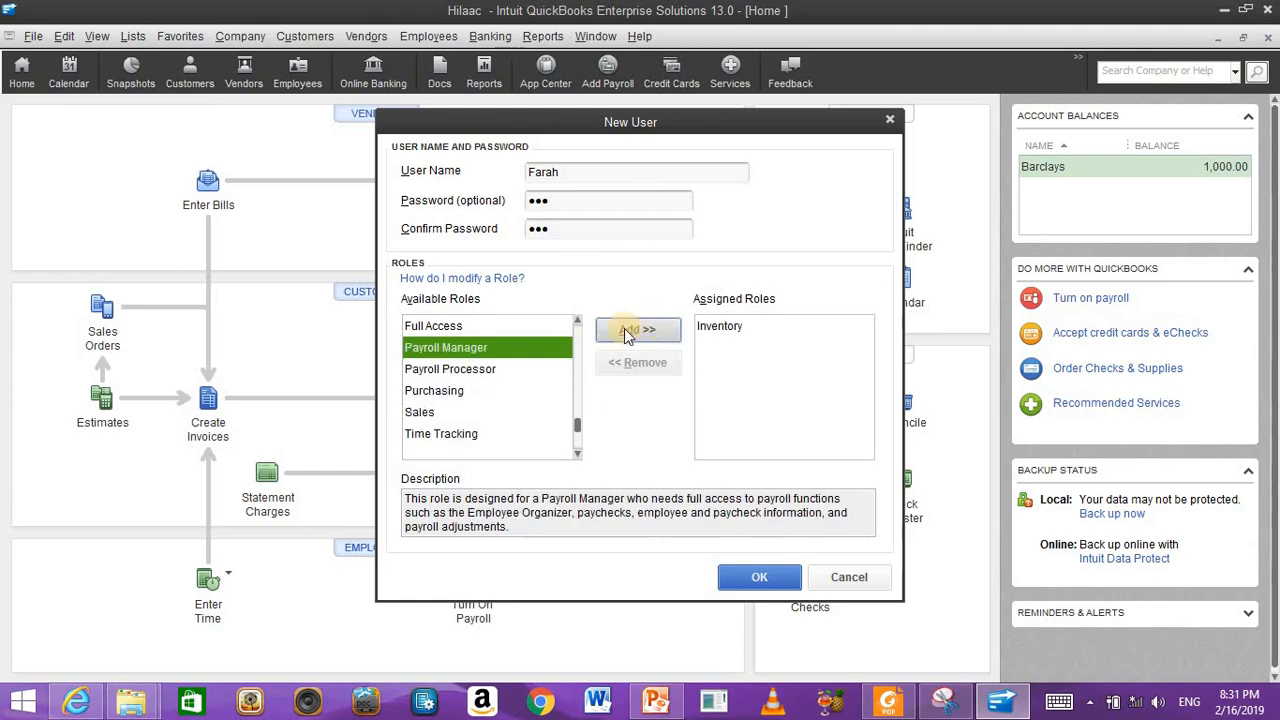
{"action": "left_click", "coordinate": [434, 390]}
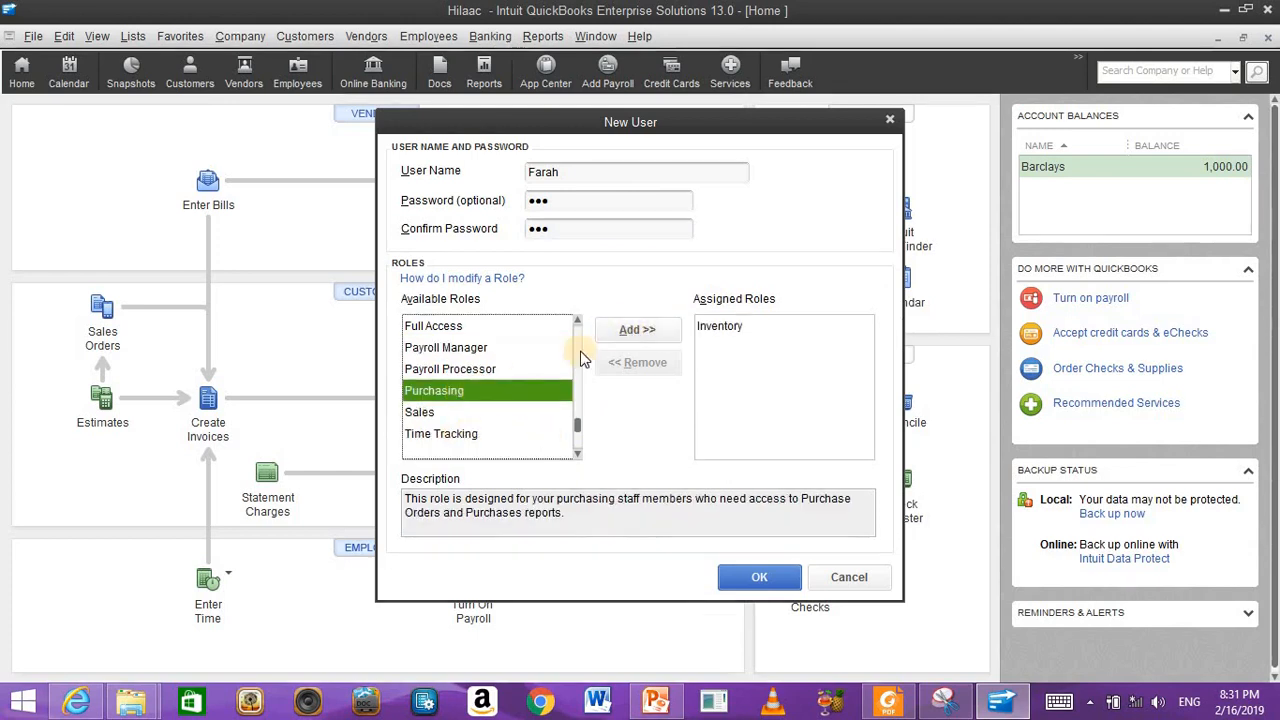
{"action": "left_click", "coordinate": [637, 329]}
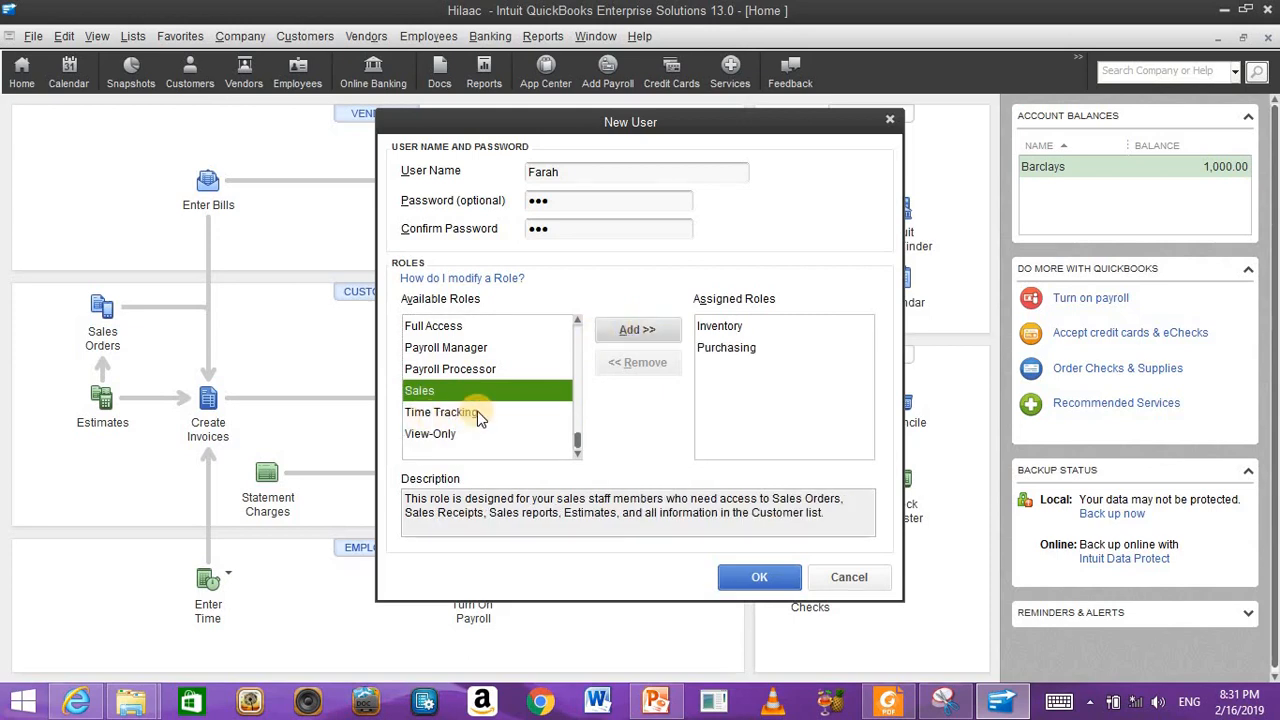
{"action": "left_click", "coordinate": [478, 414]}
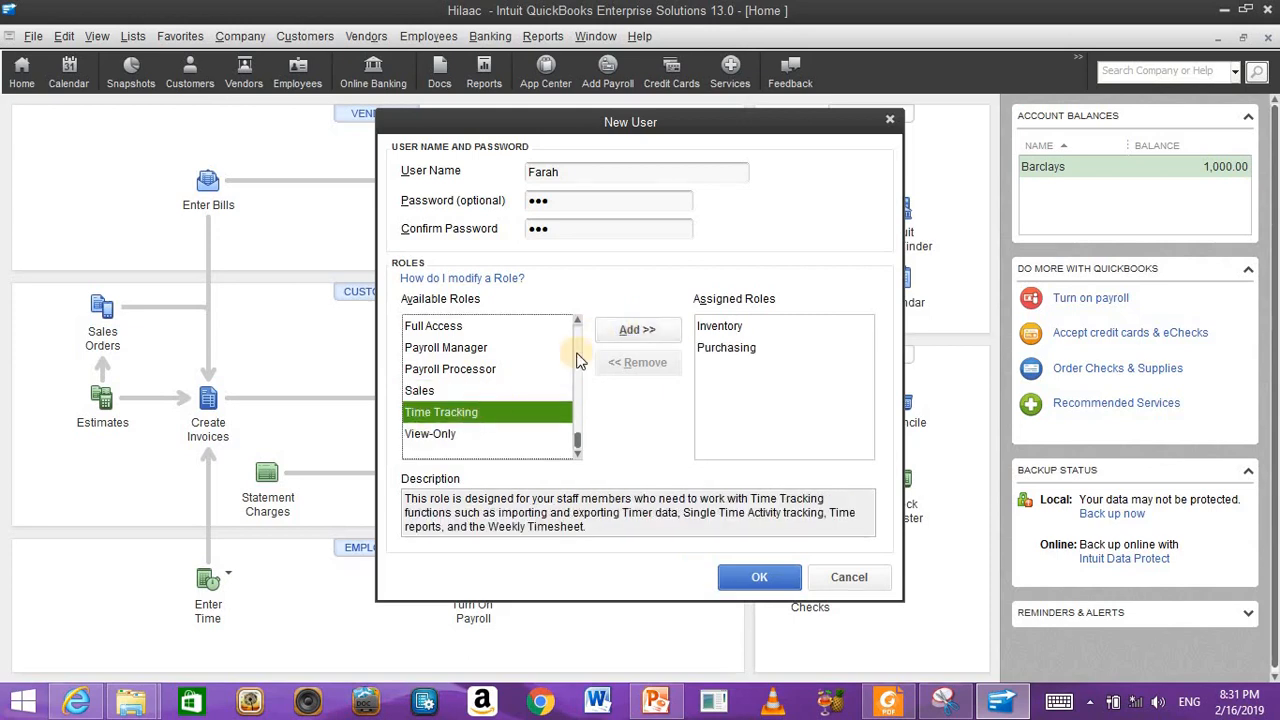
{"action": "left_click", "coordinate": [638, 331]}
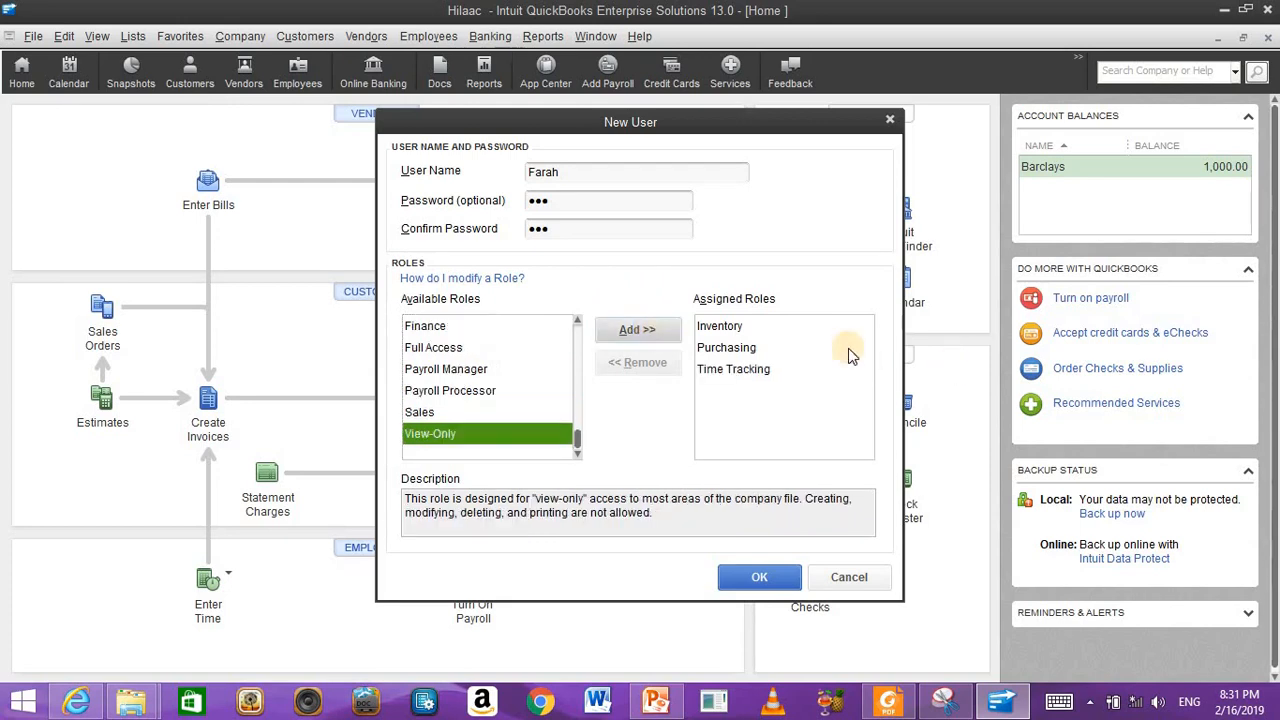
{"action": "left_click", "coordinate": [770, 578]}
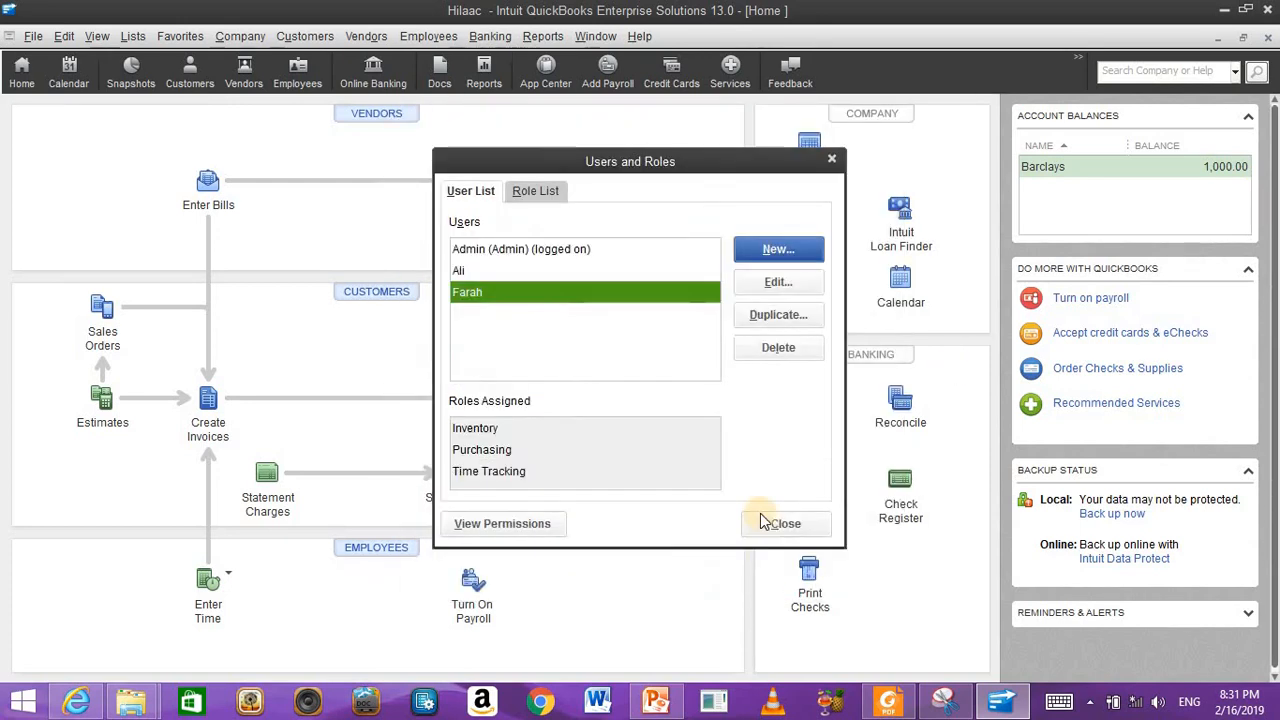
{"action": "left_click", "coordinate": [771, 523]}
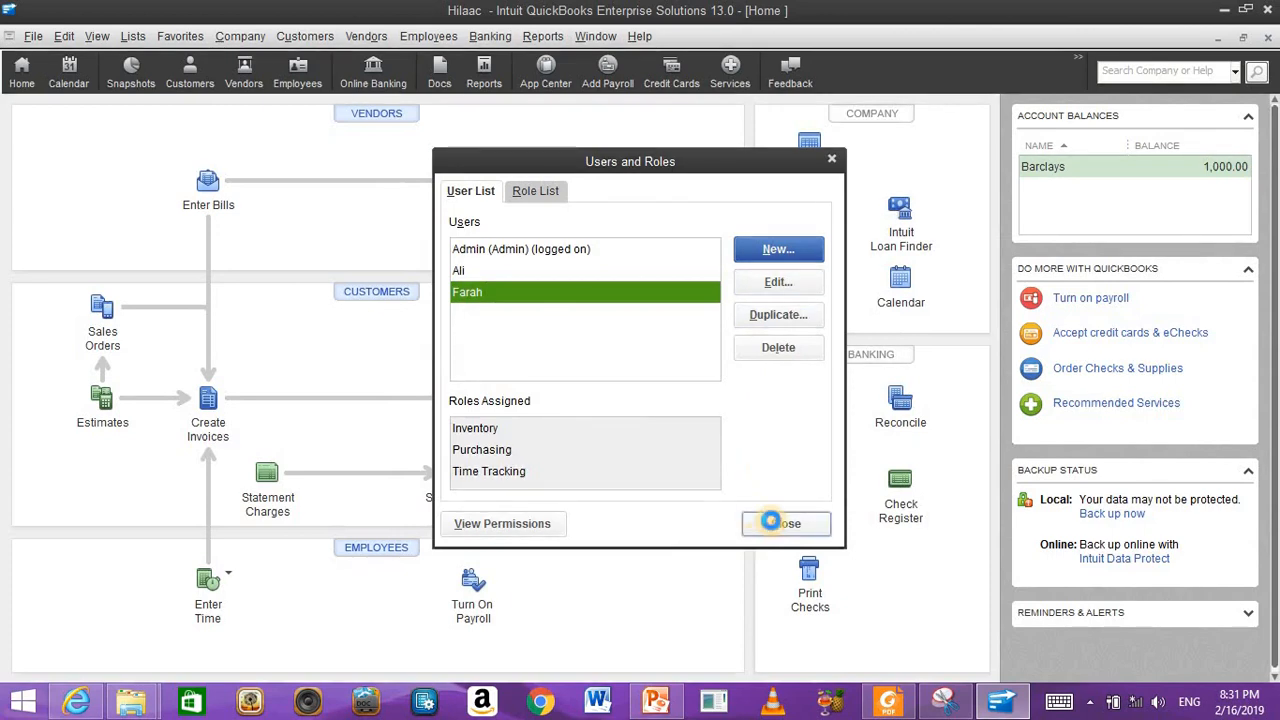
Step: Check the User List shows Admin and both new users, then close it and the Home page
{"action": "left_click", "coordinate": [258, 36]}
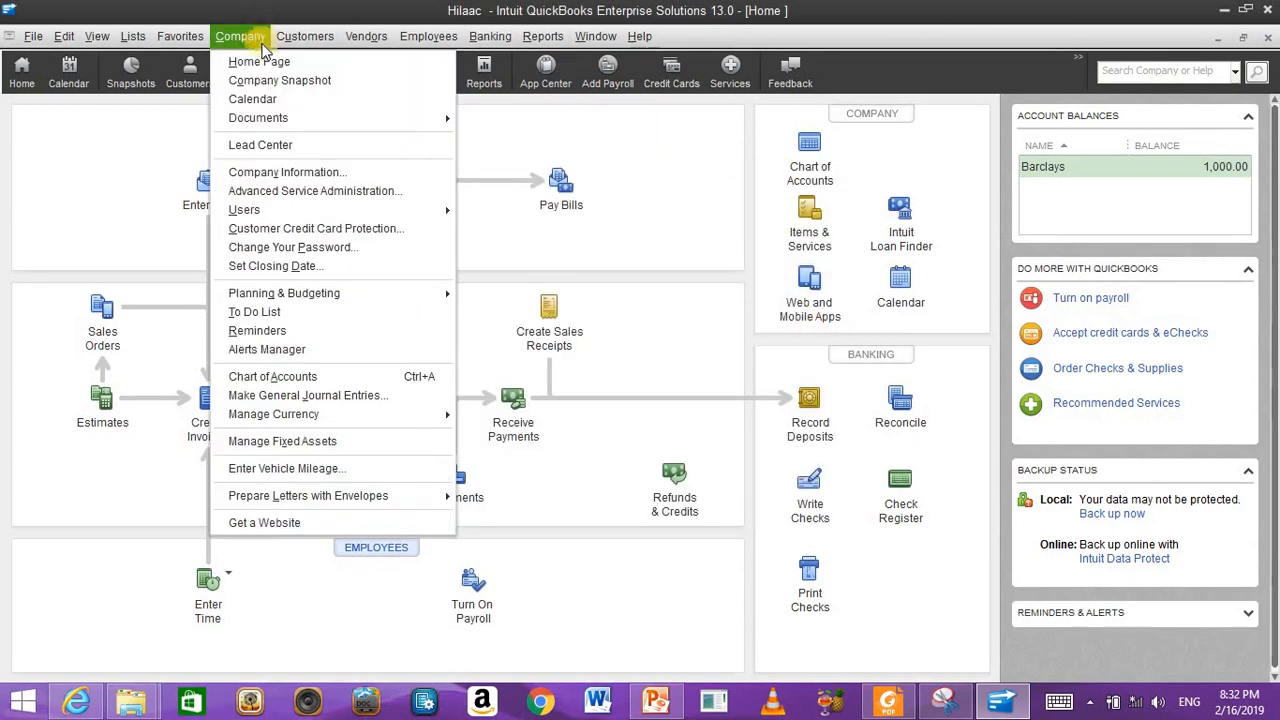
{"action": "mouse_move", "coordinate": [410, 209]}
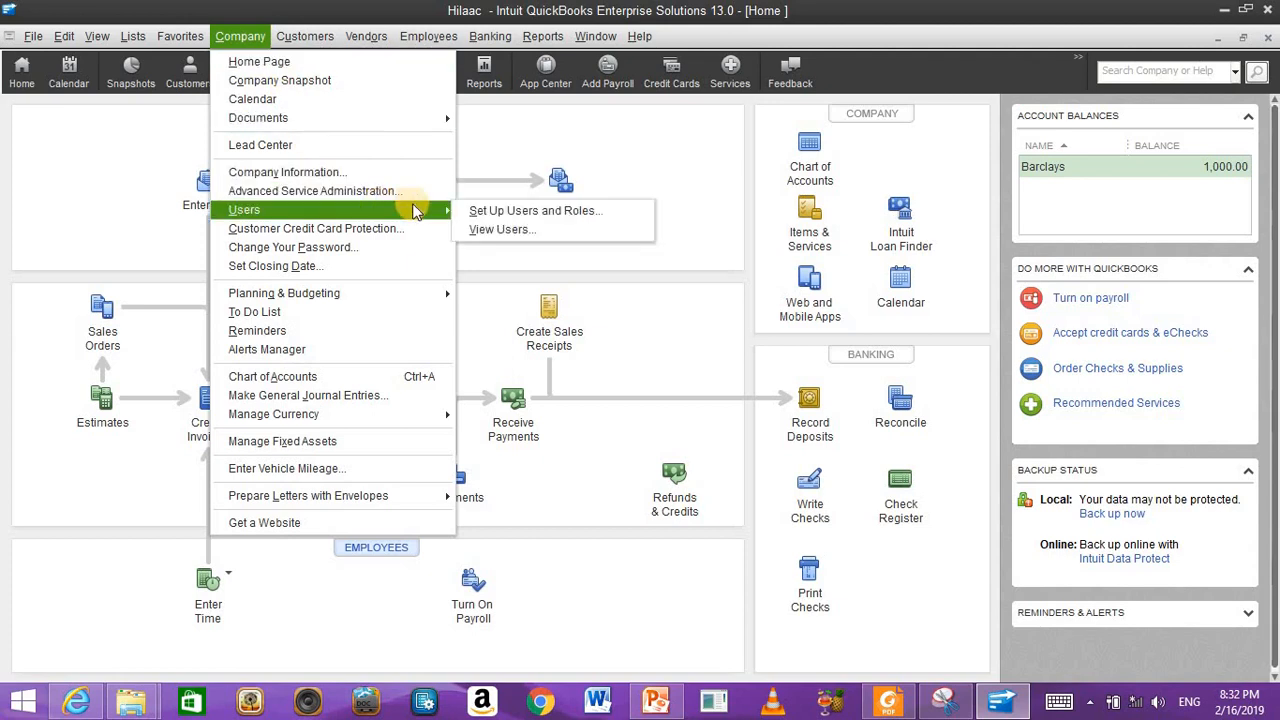
{"action": "left_click", "coordinate": [495, 229]}
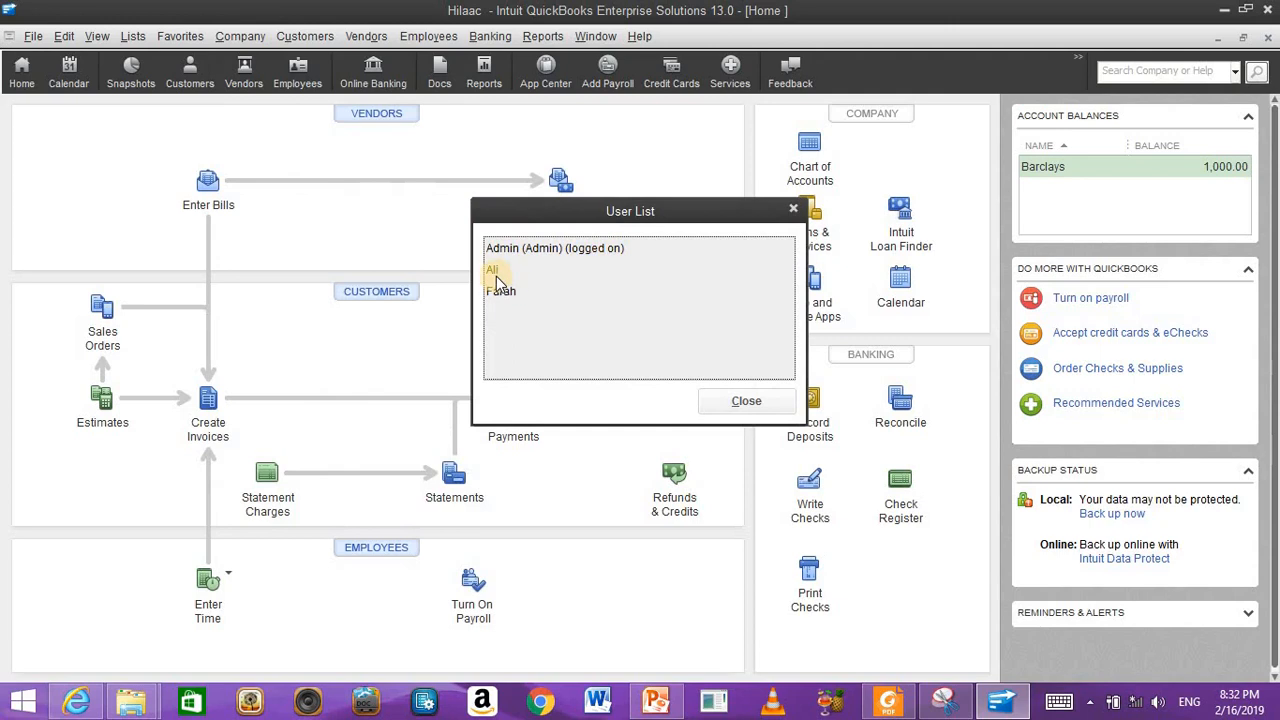
{"action": "left_click", "coordinate": [709, 402]}
{"action": "key", "text": "Escape"}
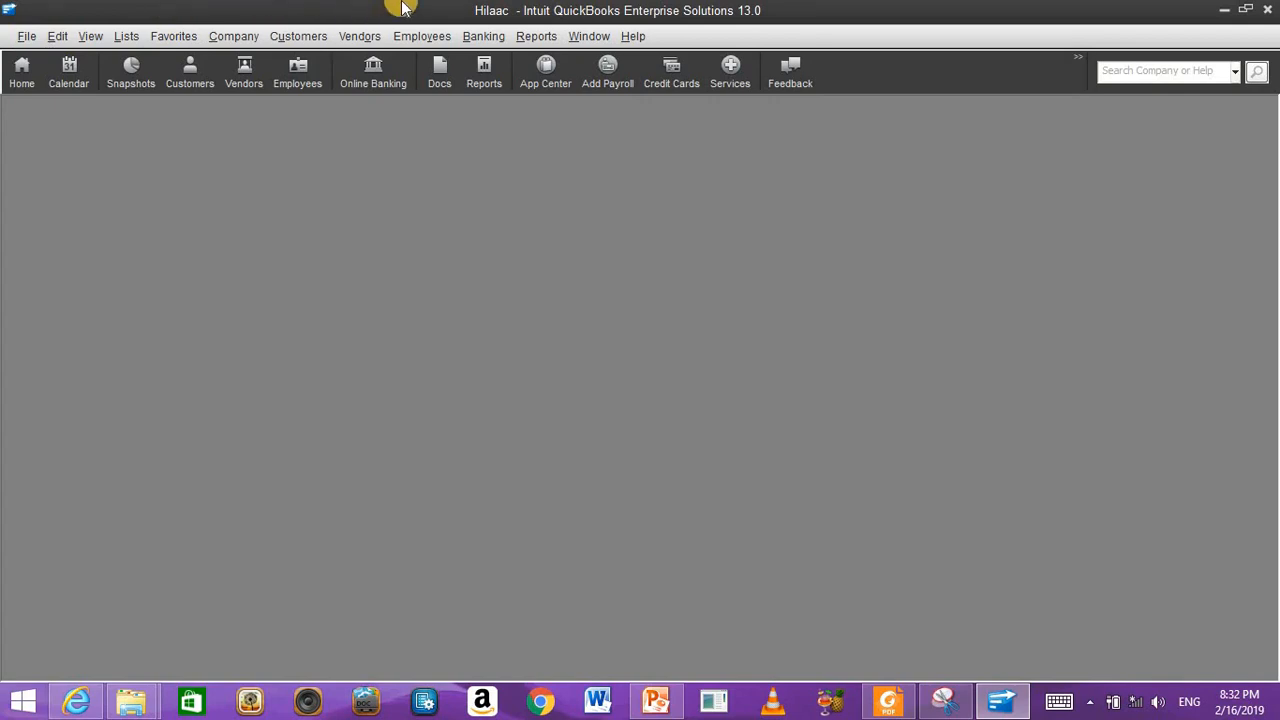
Step: Reopen Hilaac.qbw via Open or Restore Company and log in as the first new user
{"action": "left_click", "coordinate": [27, 37]}
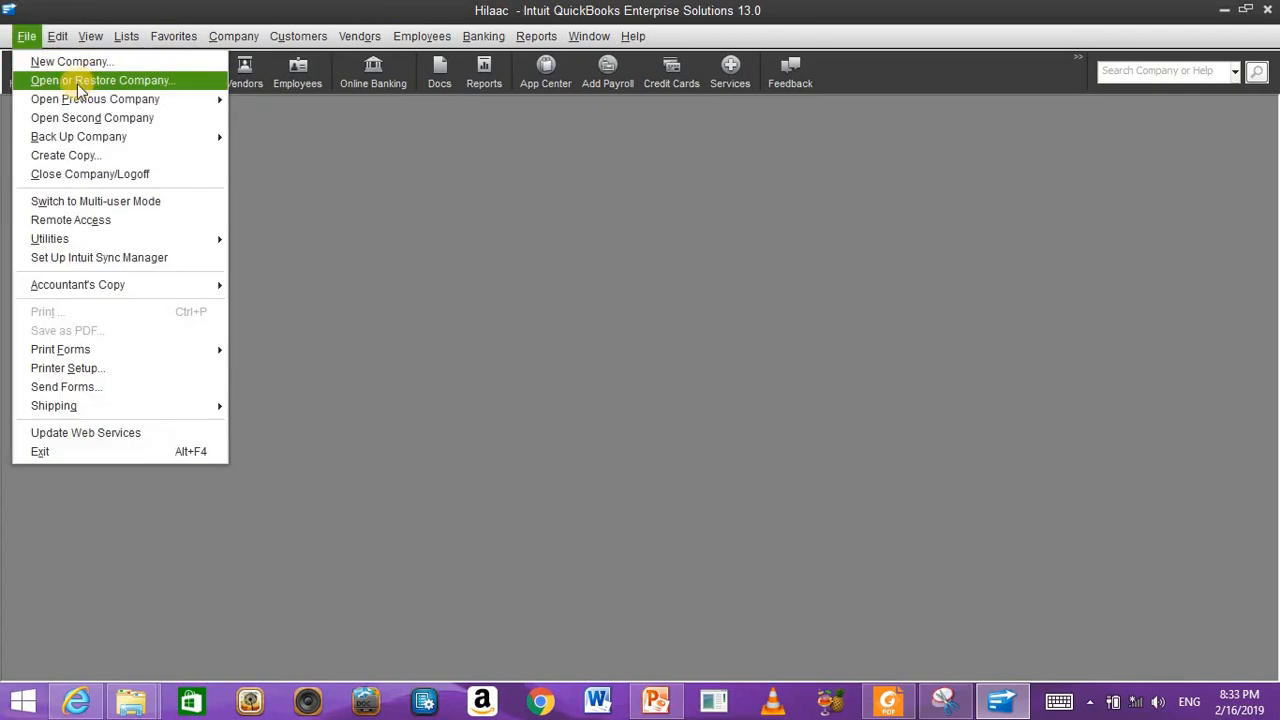
{"action": "left_click", "coordinate": [79, 82]}
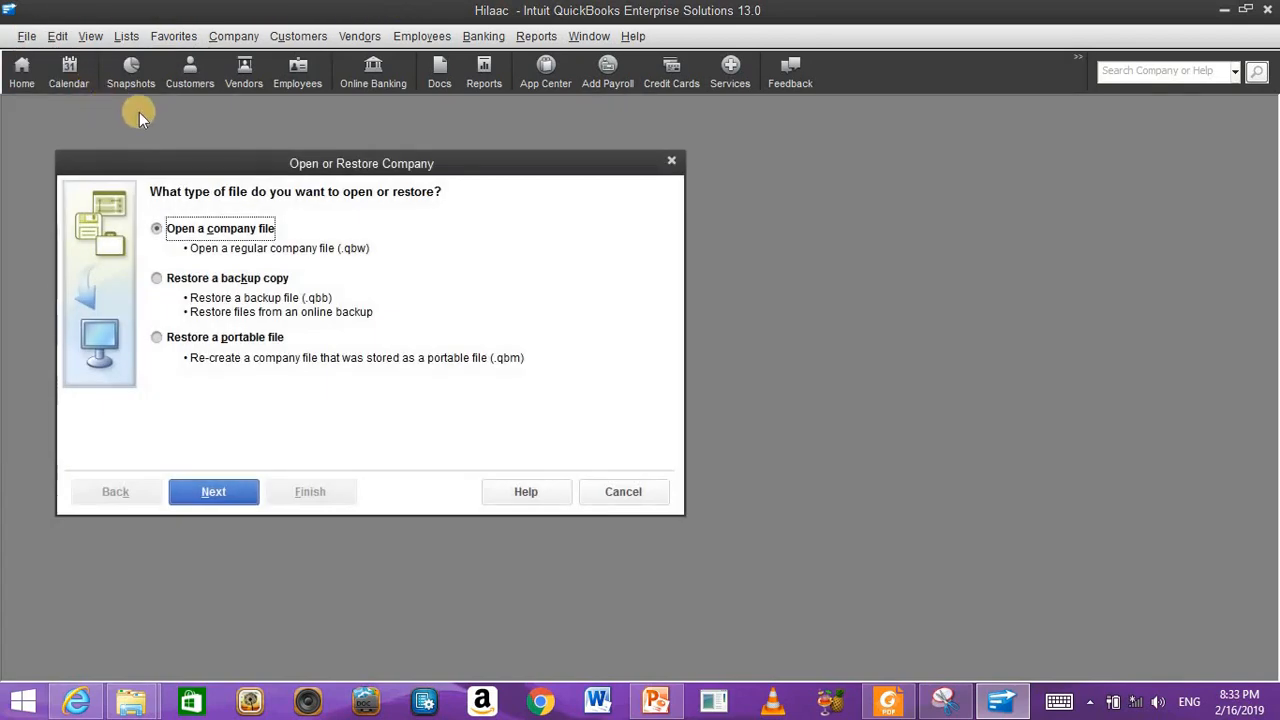
{"action": "left_click", "coordinate": [222, 490]}
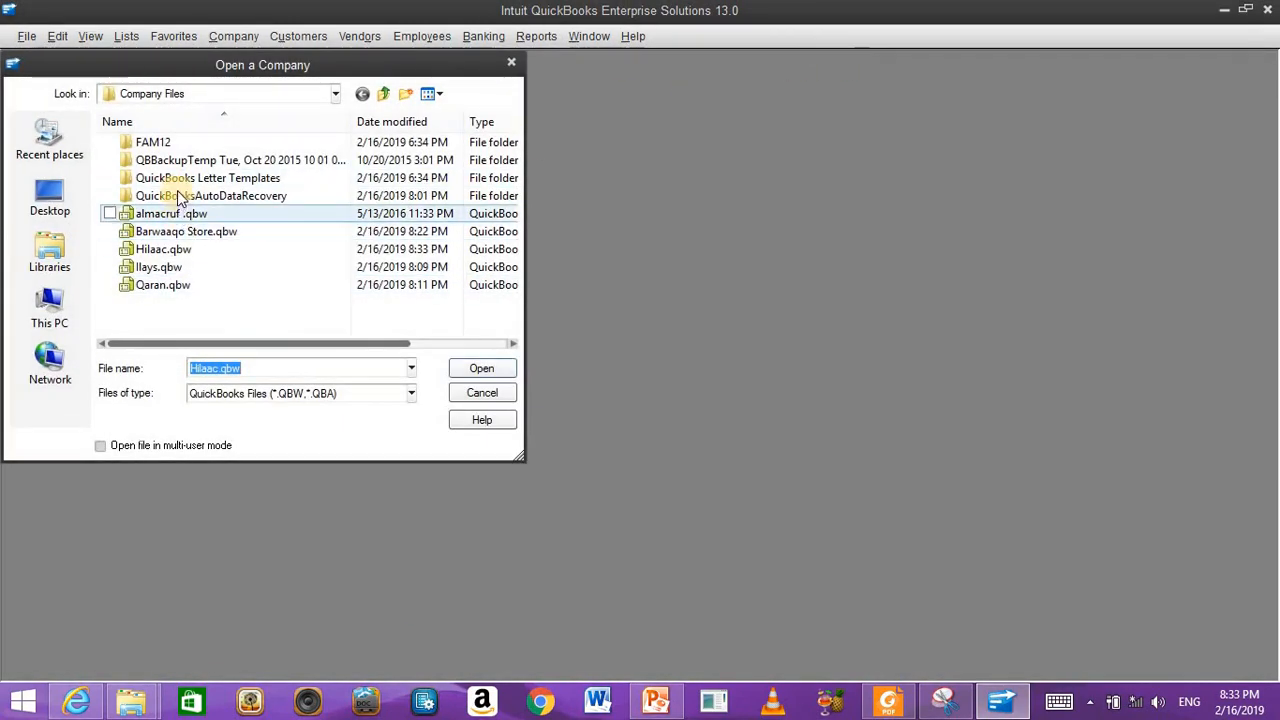
{"action": "left_click", "coordinate": [178, 251]}
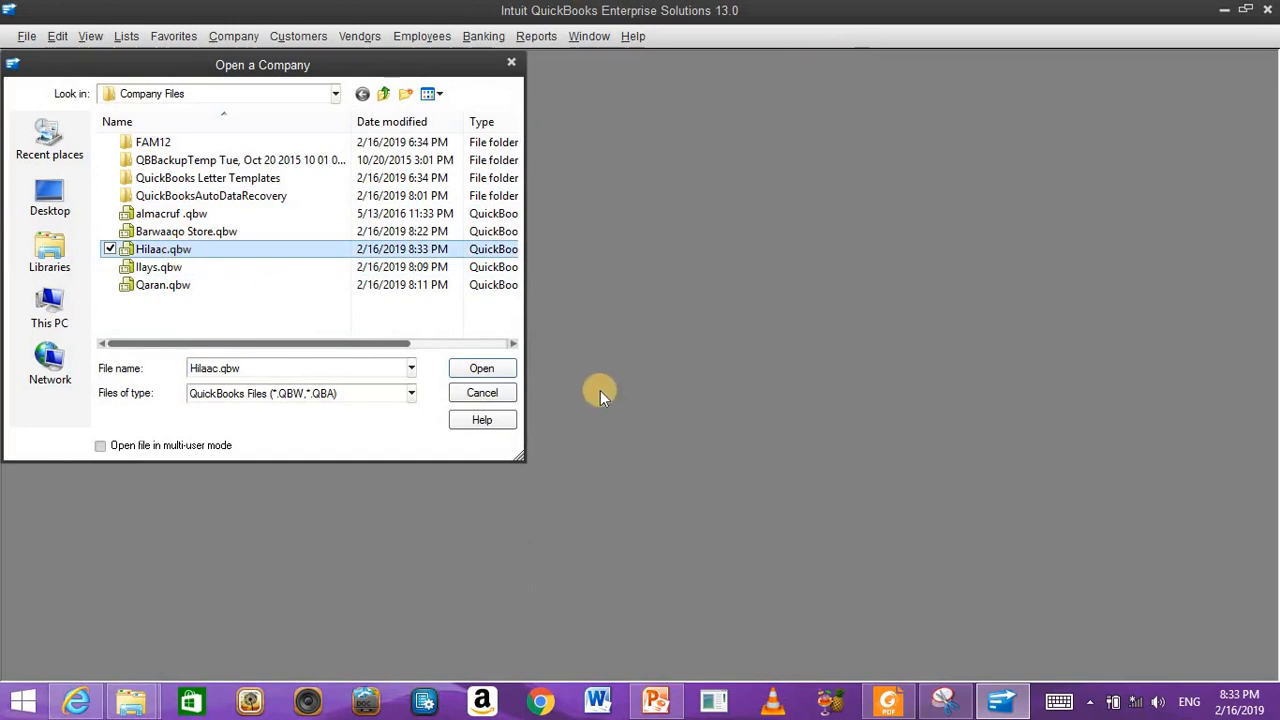
{"action": "left_click", "coordinate": [490, 369]}
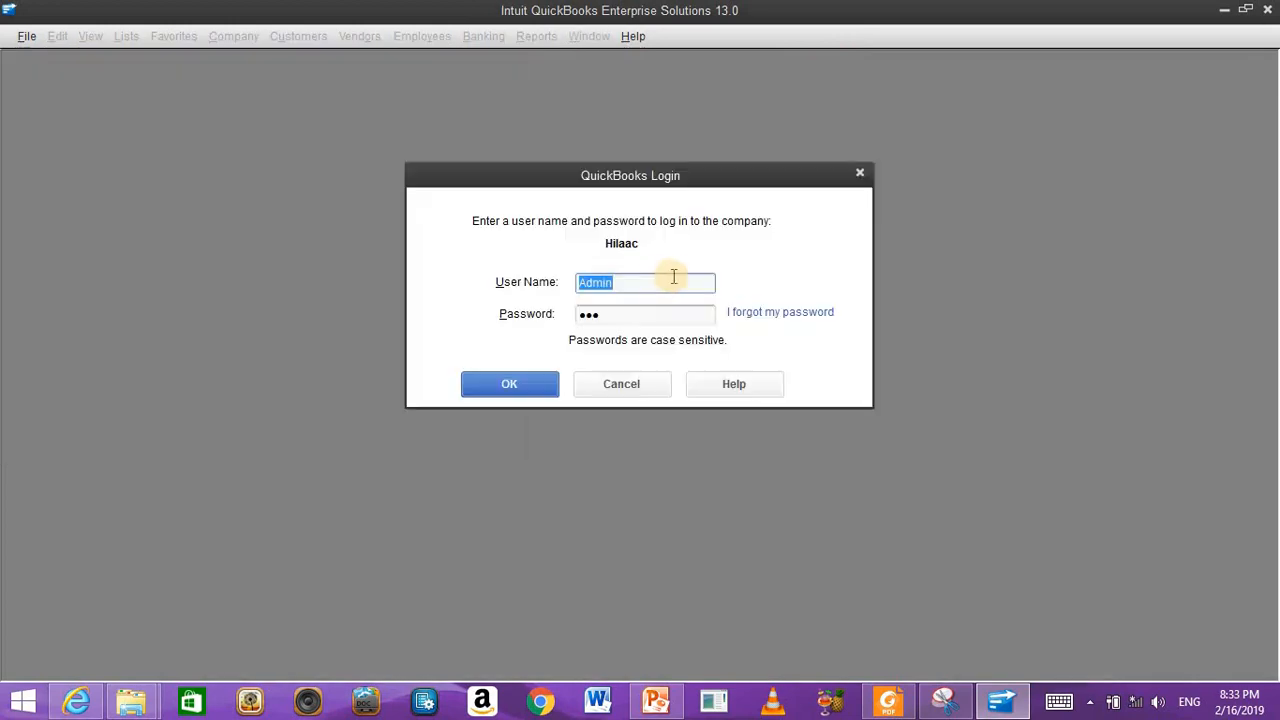
{"action": "left_click", "coordinate": [528, 391]}
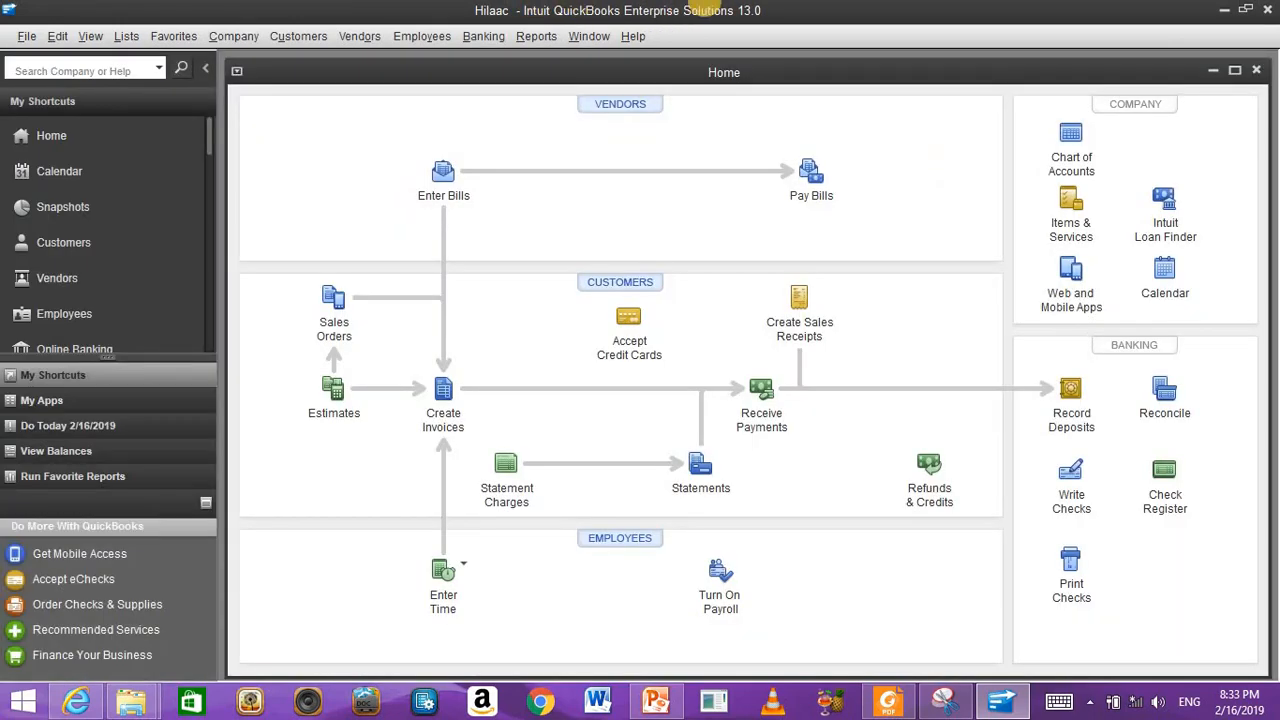
Step: Pick Hilaac from the previous companies list, then open Ilays.qbw from the same list
{"action": "left_click", "coordinate": [30, 37]}
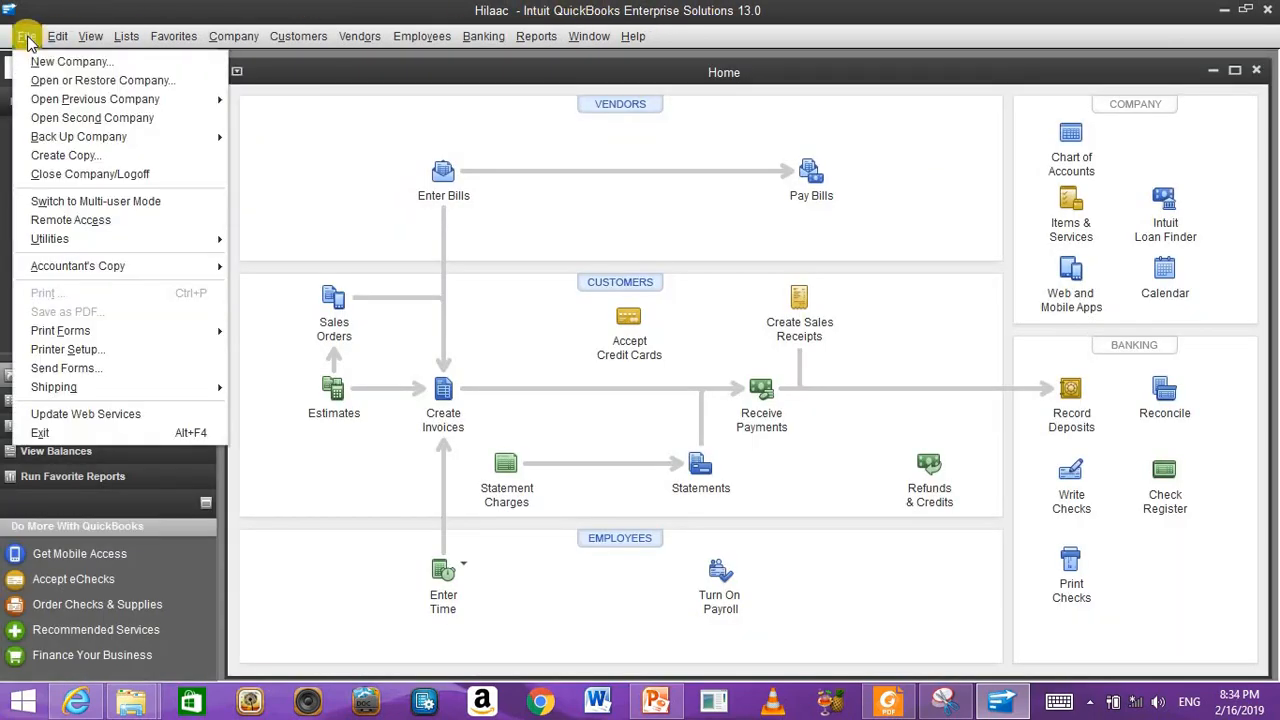
{"action": "mouse_move", "coordinate": [62, 103]}
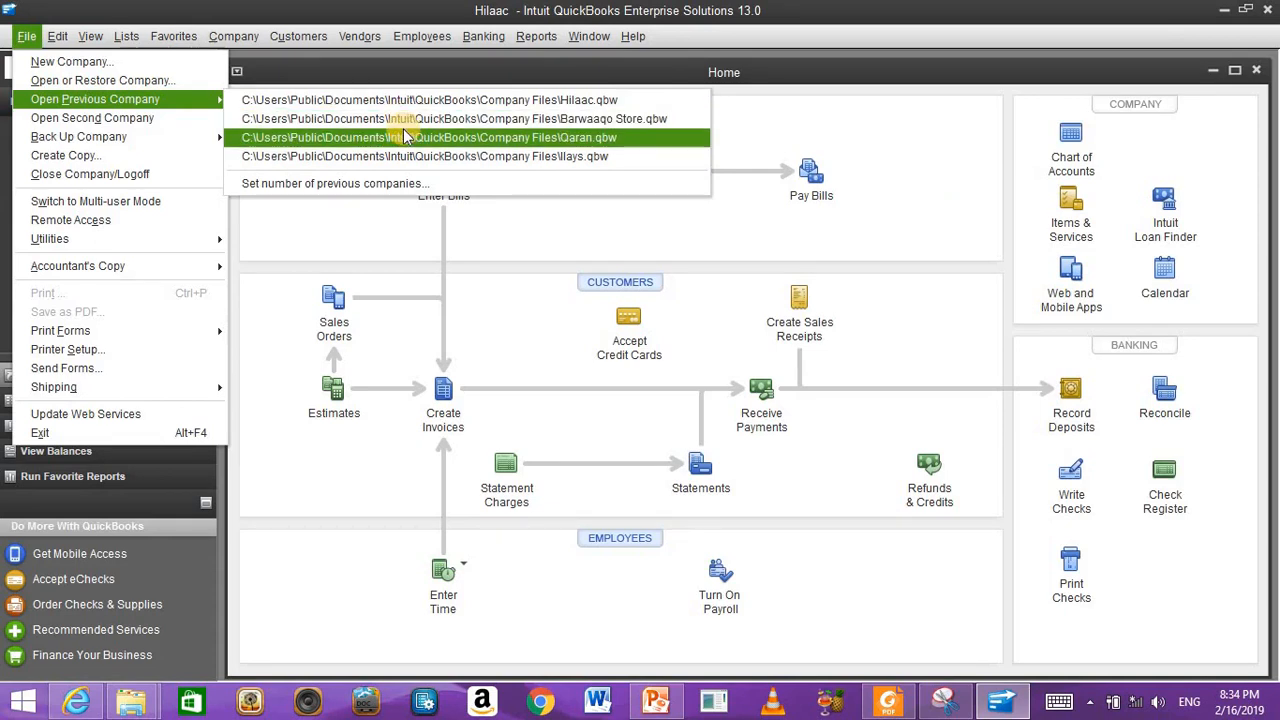
{"action": "left_click", "coordinate": [281, 105]}
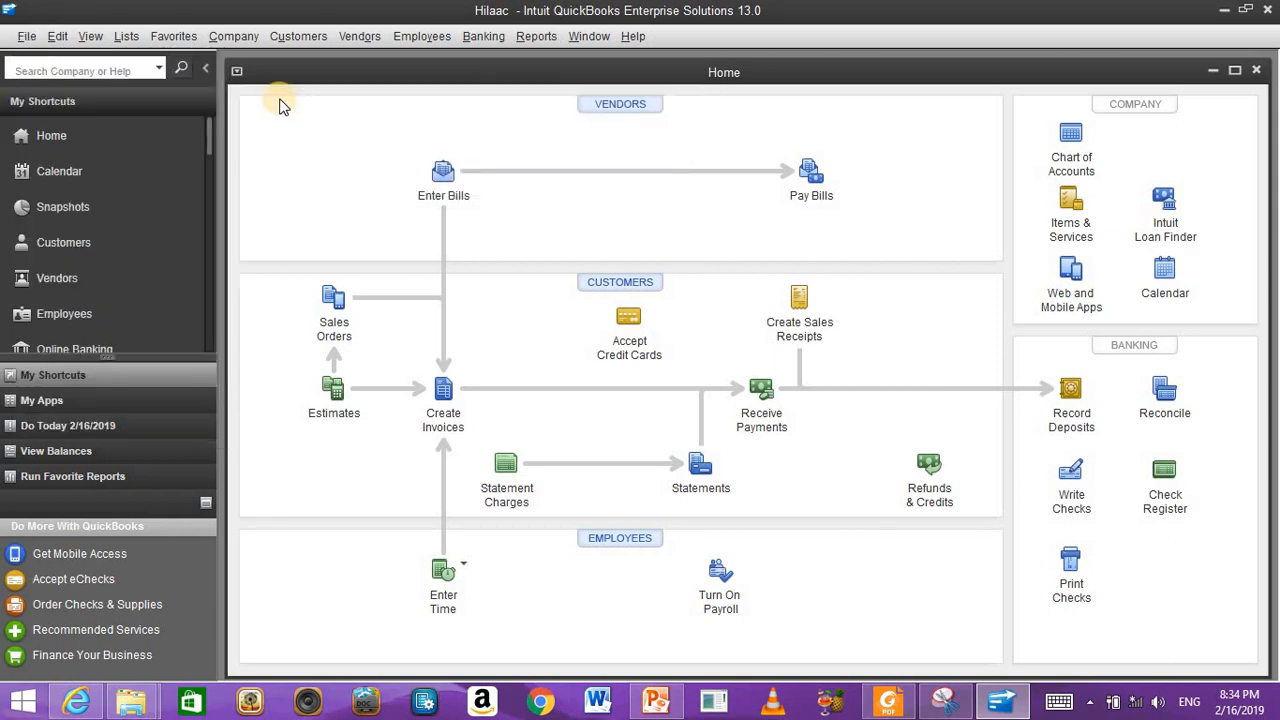
{"action": "left_click", "coordinate": [29, 36]}
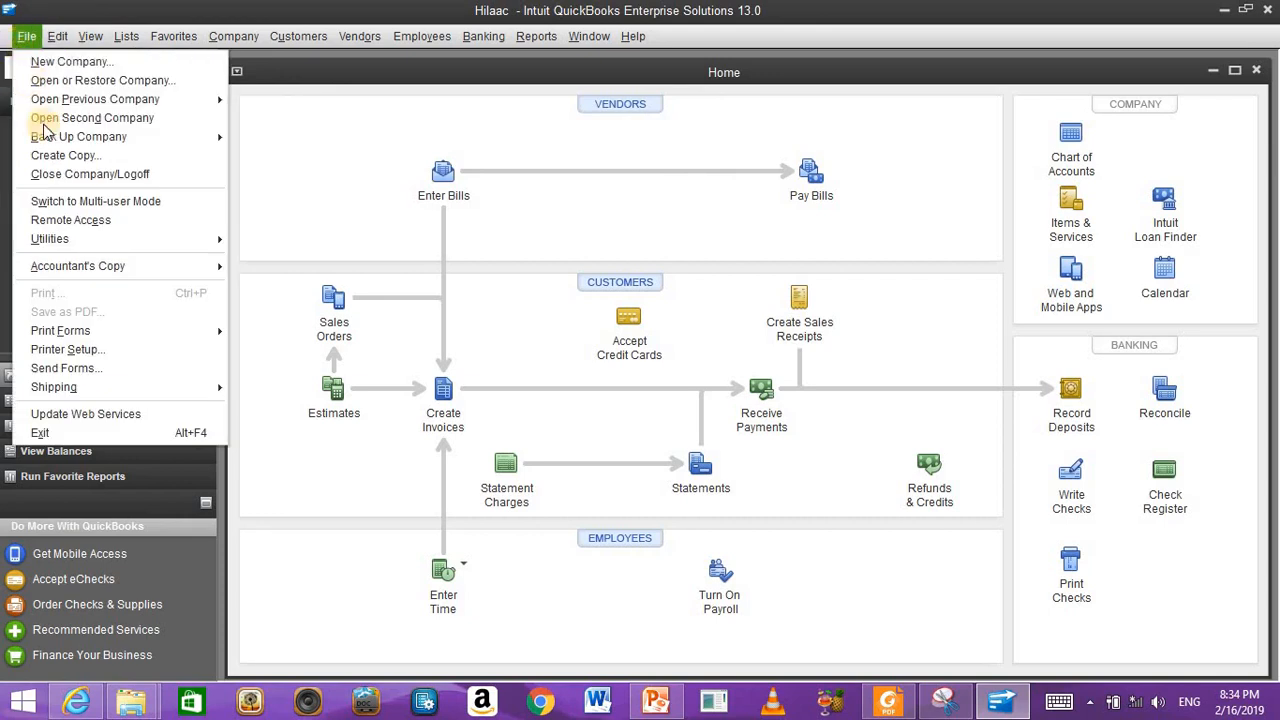
{"action": "mouse_move", "coordinate": [175, 103]}
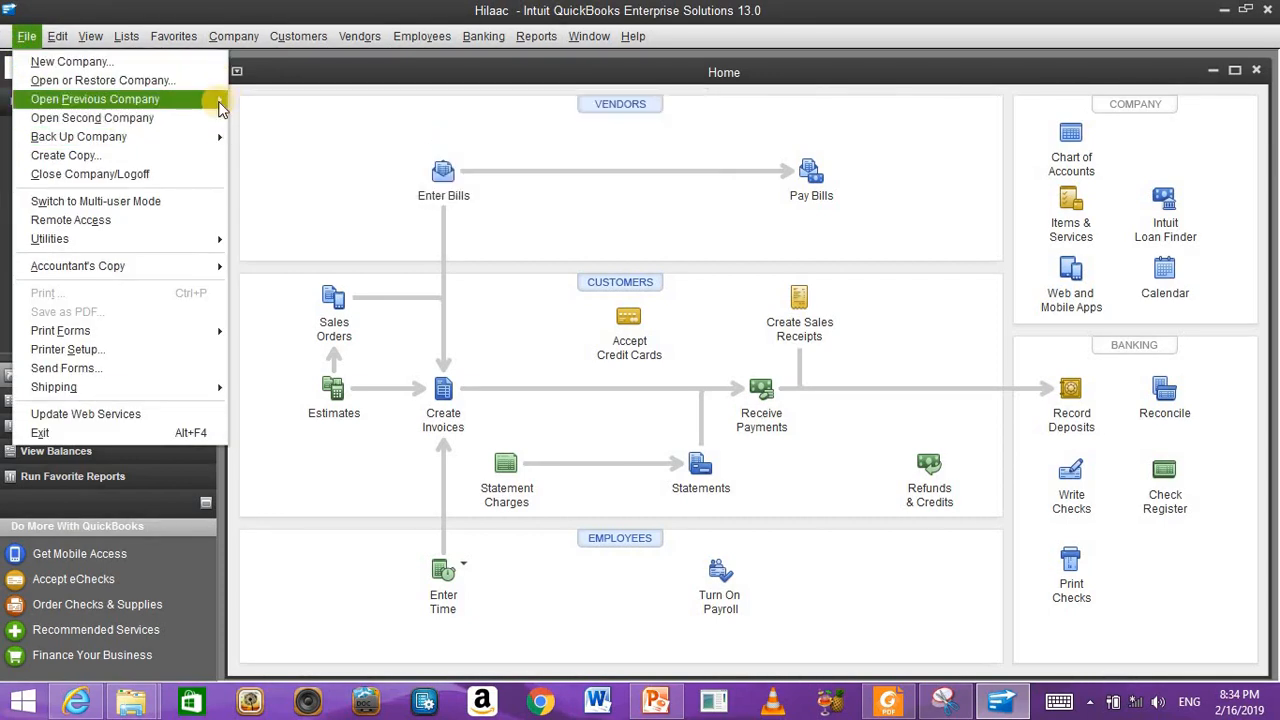
{"action": "left_click", "coordinate": [281, 152]}
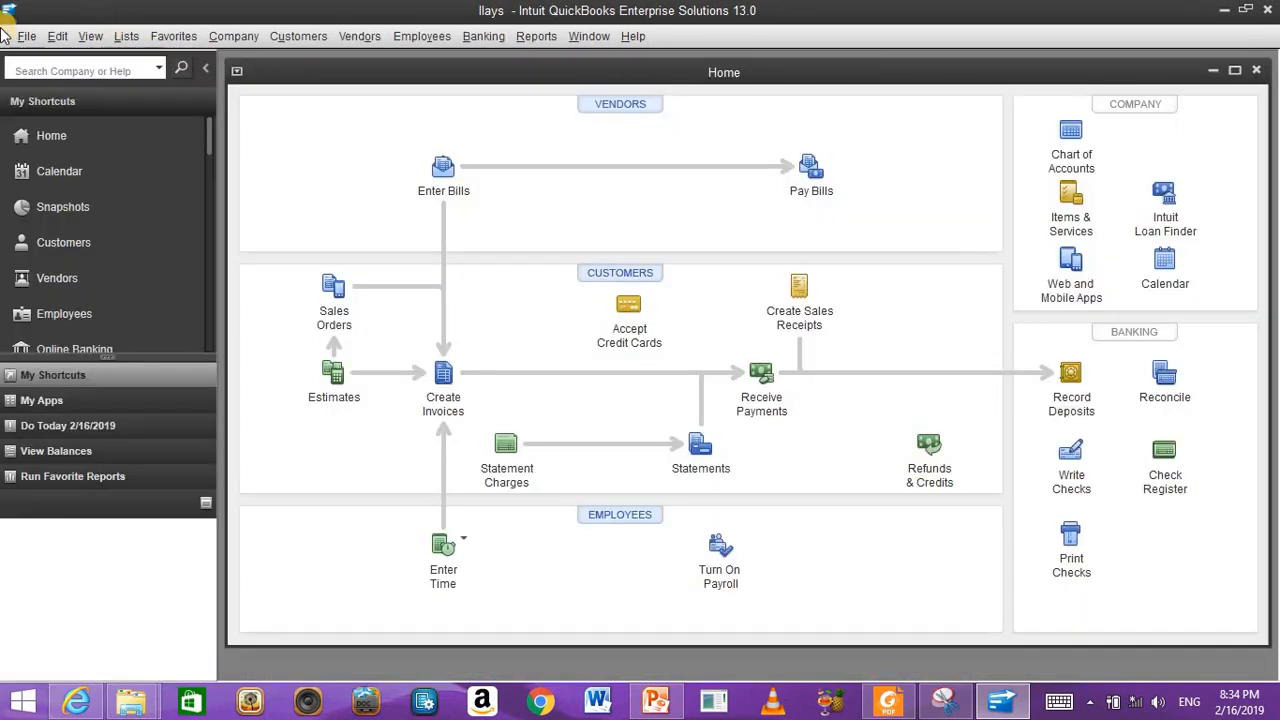
Step: Lower the number of previous companies shown, then verify the shortened recent-files submenu
{"action": "left_click", "coordinate": [28, 37]}
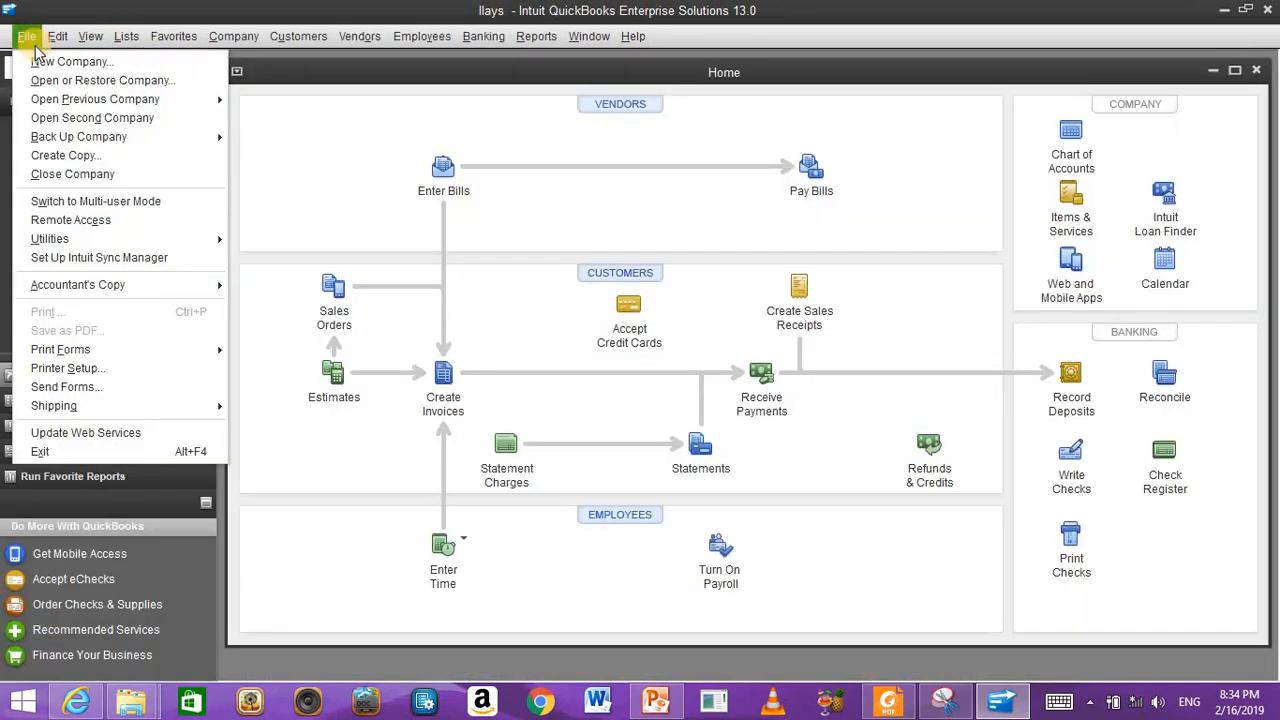
{"action": "mouse_move", "coordinate": [118, 104]}
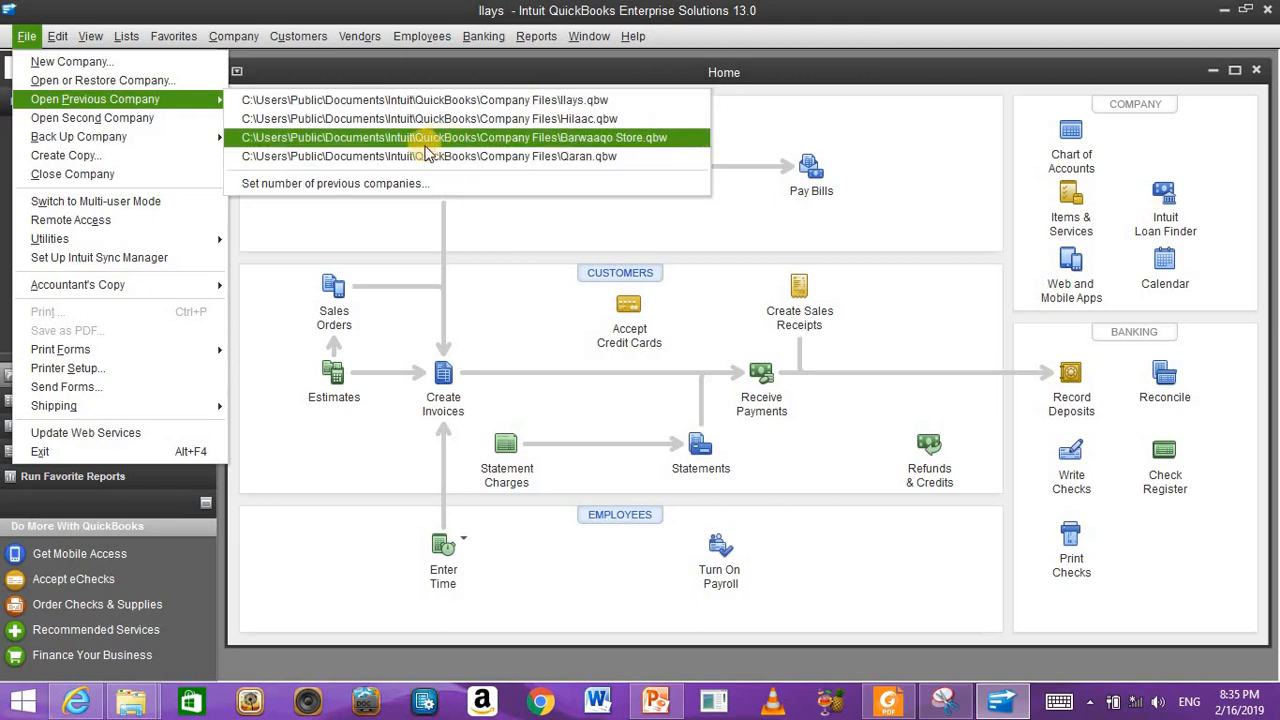
{"action": "left_click", "coordinate": [345, 183]}
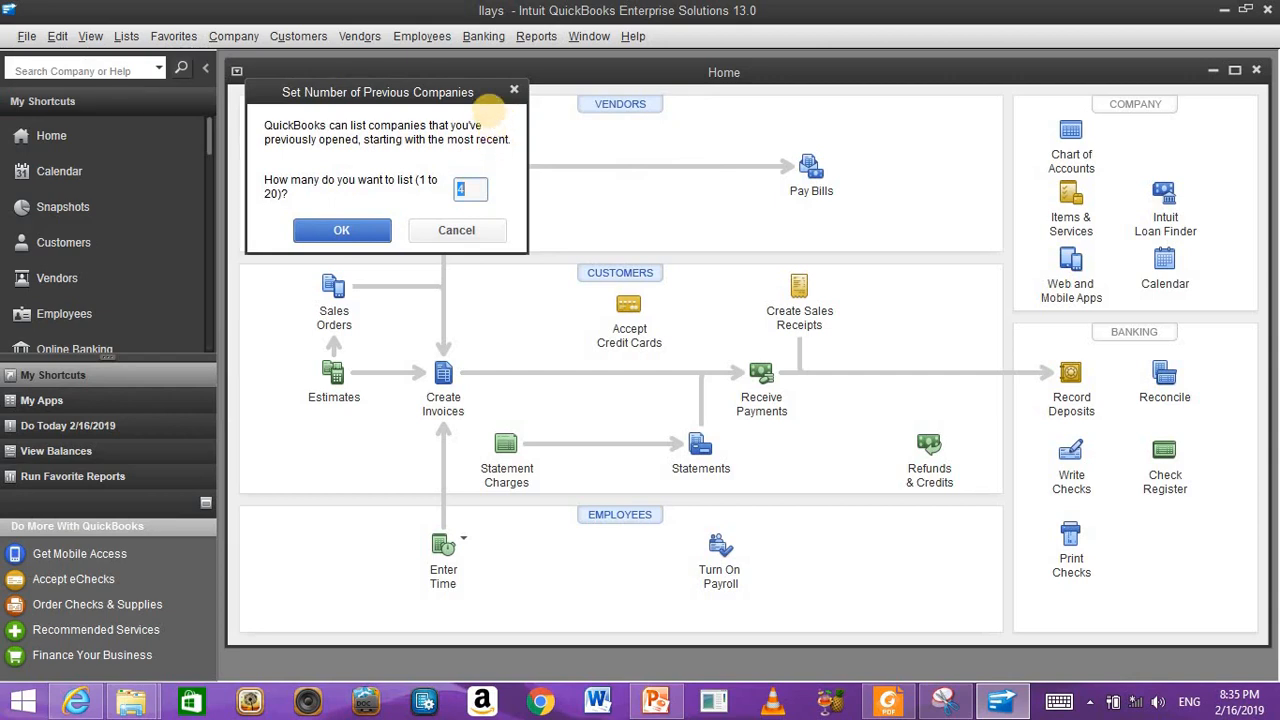
{"action": "left_click", "coordinate": [332, 229]}
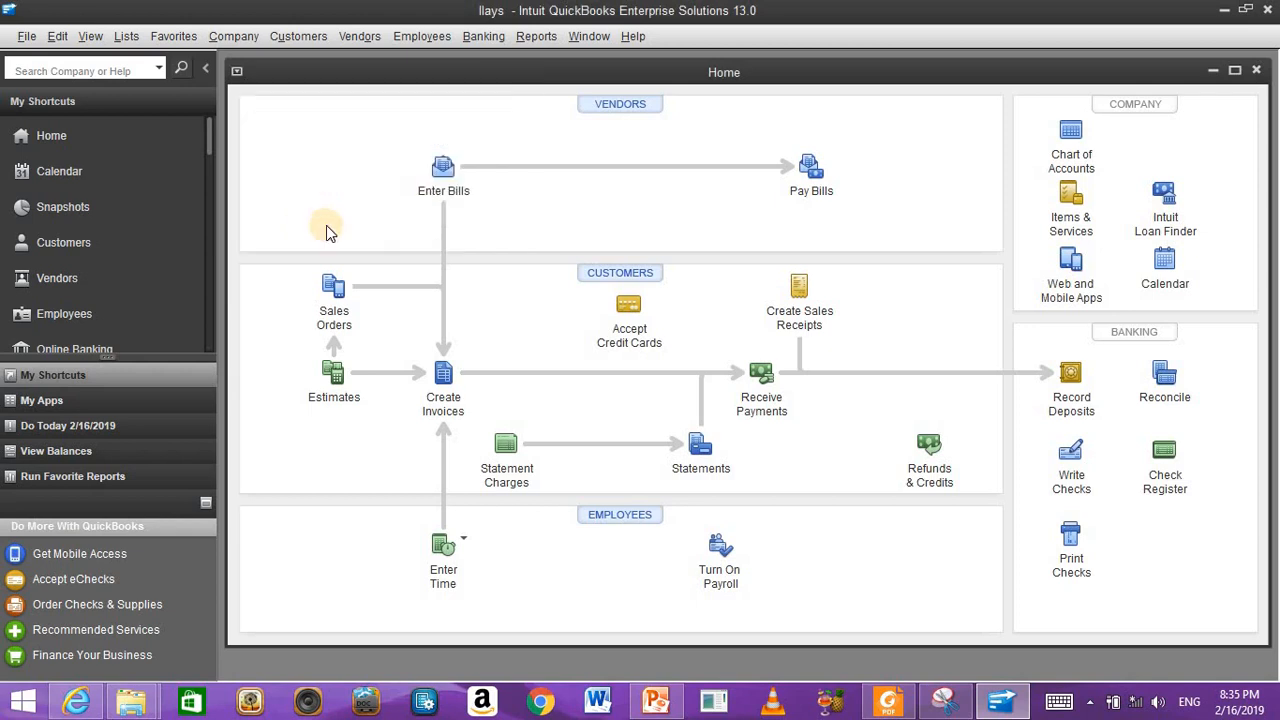
{"action": "left_click", "coordinate": [27, 36]}
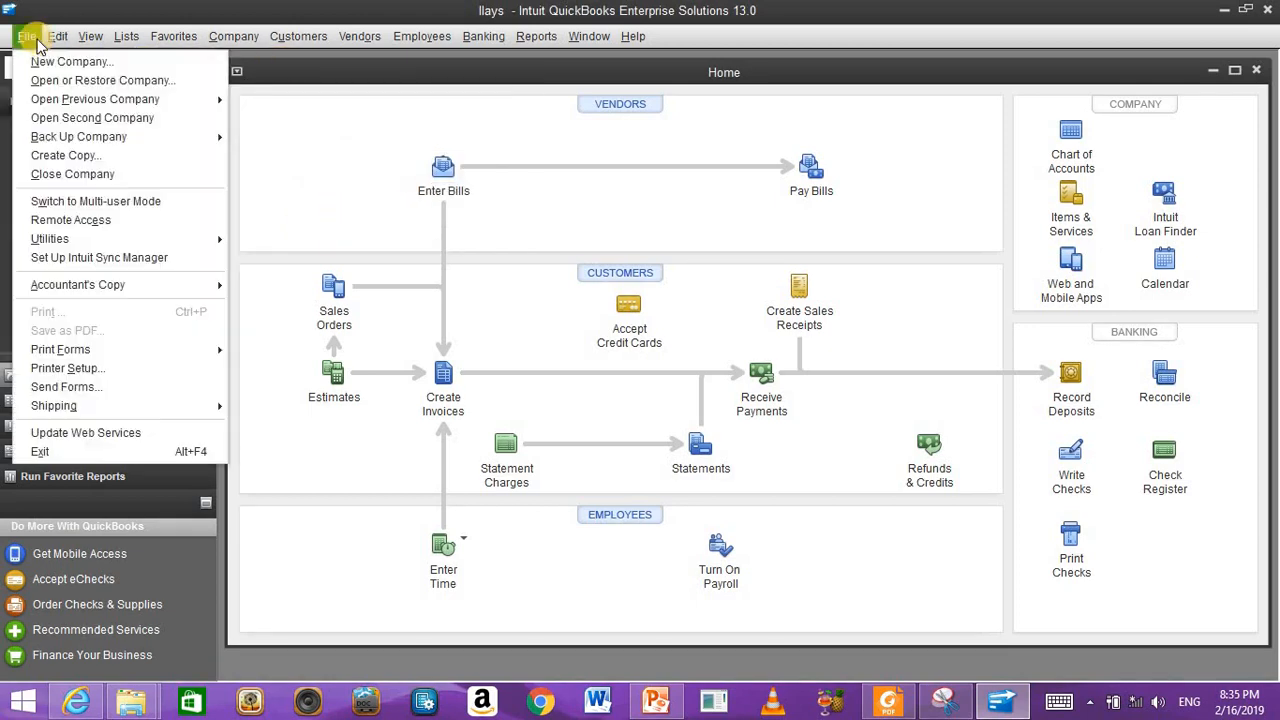
{"action": "mouse_move", "coordinate": [57, 36]}
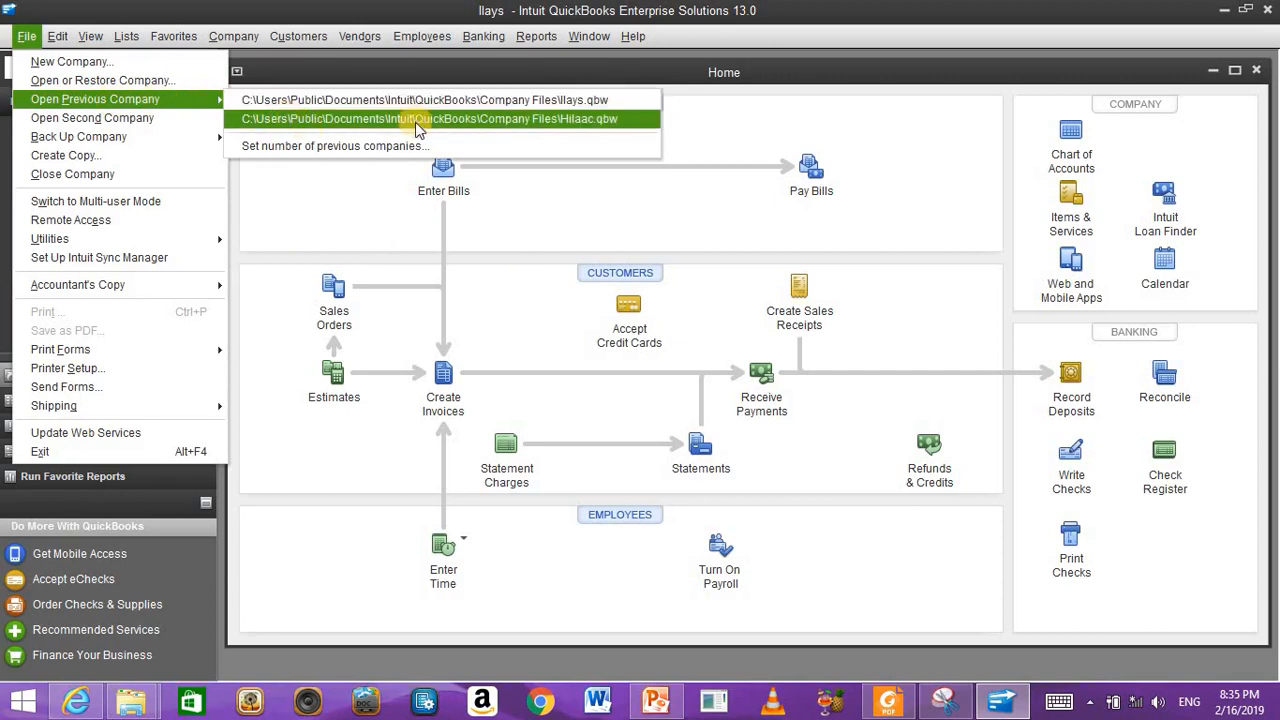
{"action": "left_click", "coordinate": [841, 8]}
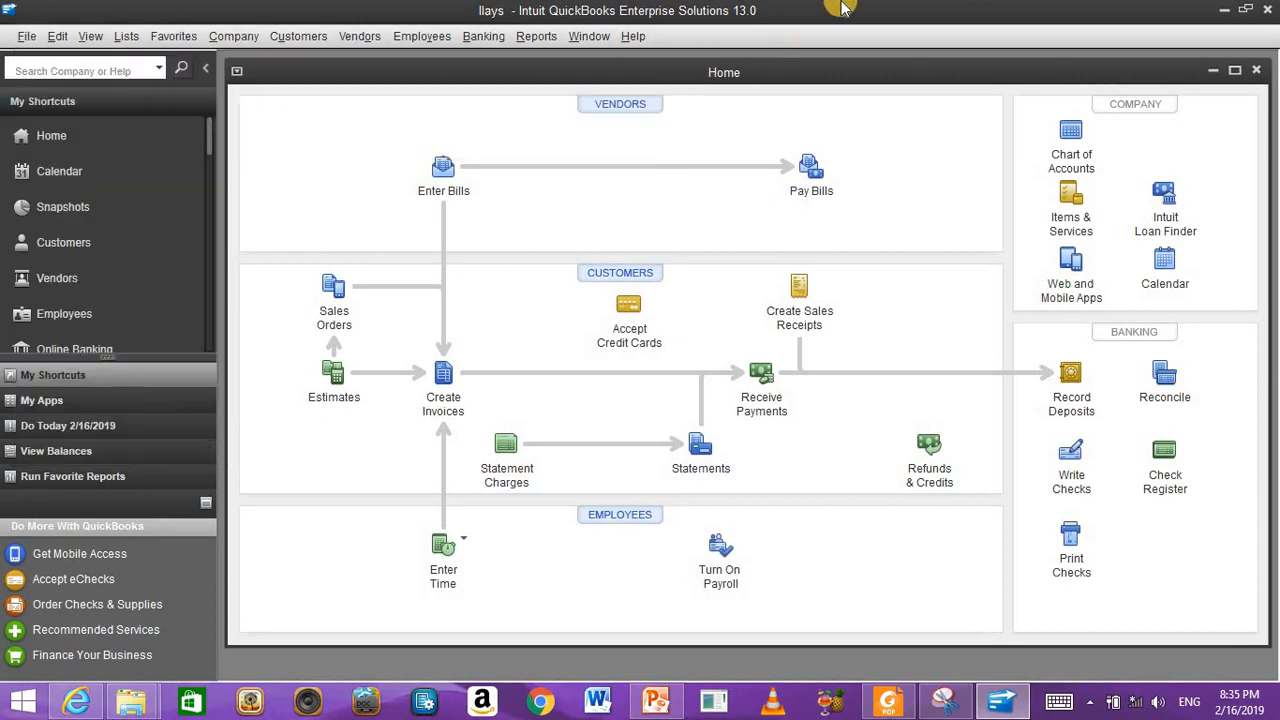